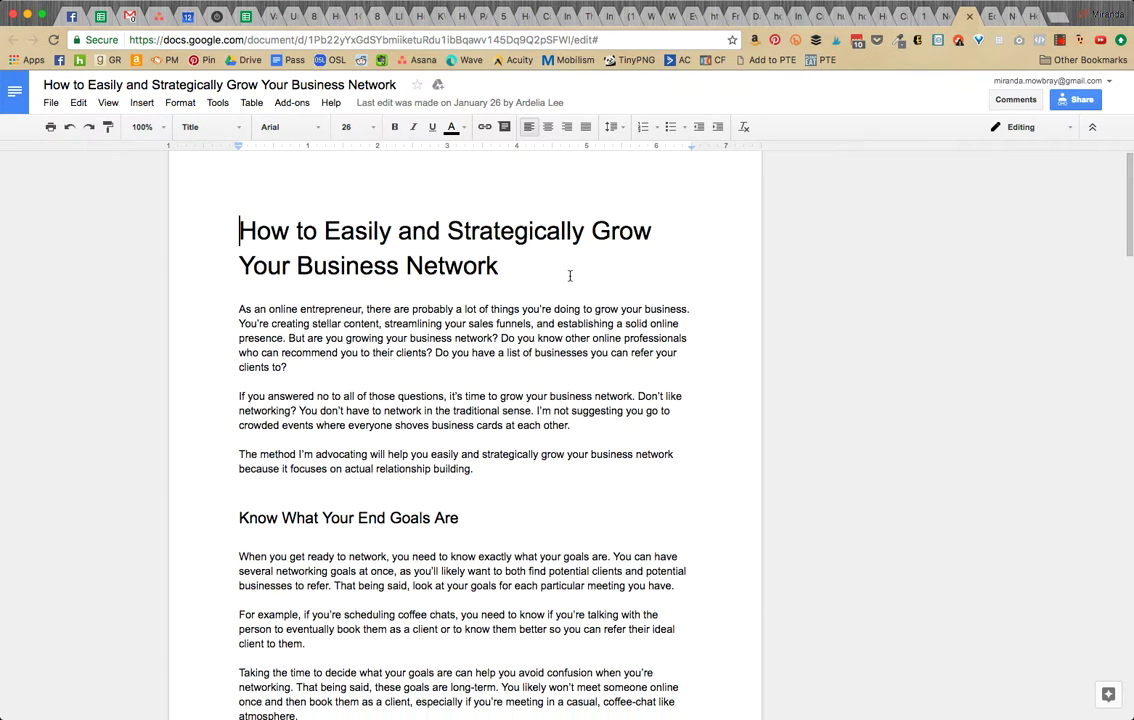
Step: Scroll the draft and select parts of the post title without changing it
{"action": "scroll", "coordinate": [567, 285], "scroll_direction": "down", "scroll_amount": 5}
{"action": "scroll", "coordinate": [567, 290], "scroll_direction": "down", "scroll_amount": 15}
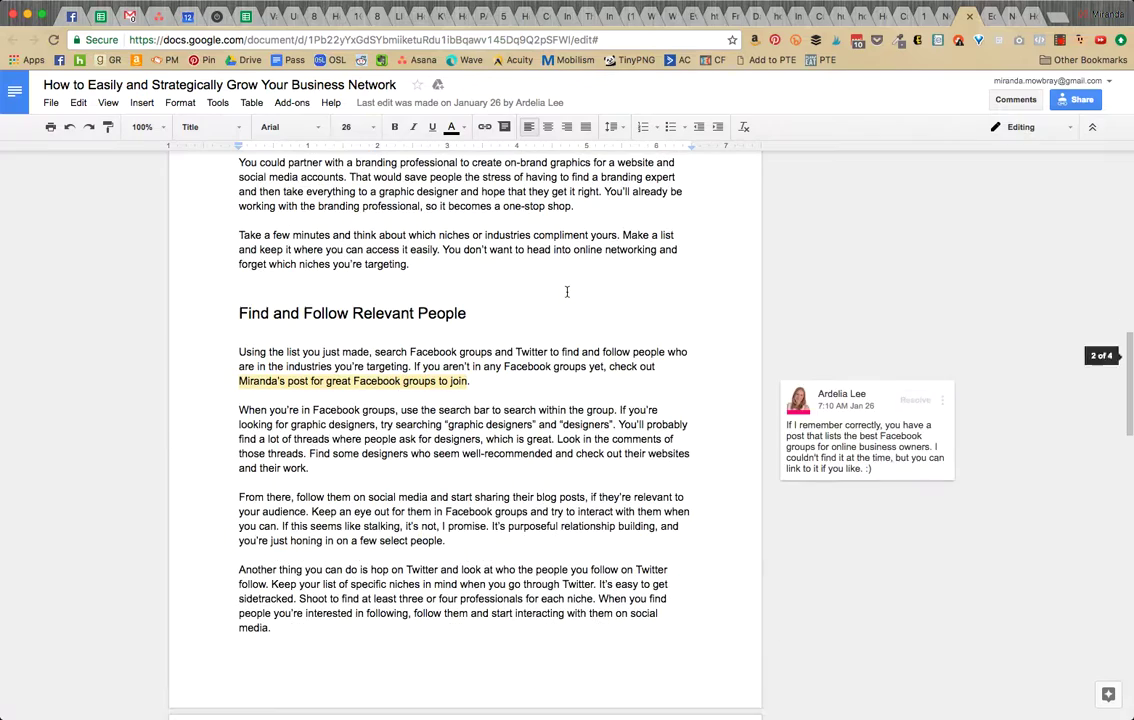
{"action": "scroll", "coordinate": [457, 287], "scroll_direction": "up", "scroll_amount": 1}
{"action": "scroll", "coordinate": [405, 332], "scroll_direction": "down", "scroll_amount": 10}
{"action": "scroll", "coordinate": [466, 385], "scroll_direction": "down", "scroll_amount": 15}
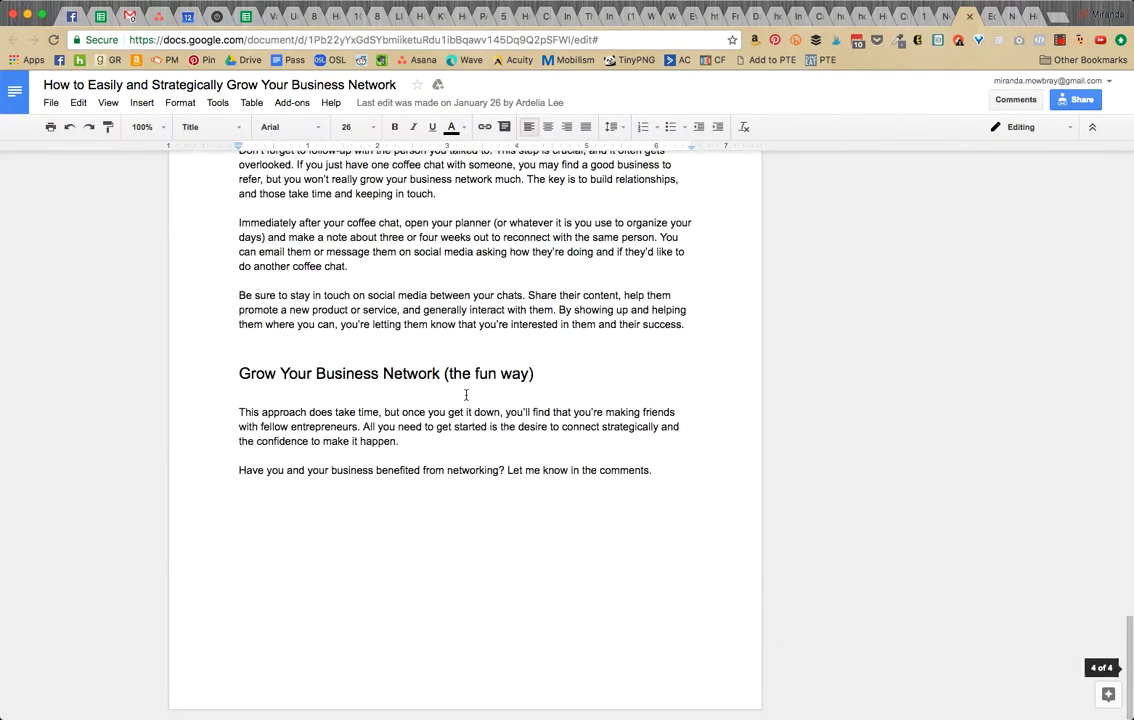
{"action": "scroll", "coordinate": [524, 372], "scroll_direction": "up", "scroll_amount": 18}
{"action": "scroll", "coordinate": [524, 372], "scroll_direction": "up", "scroll_amount": 20}
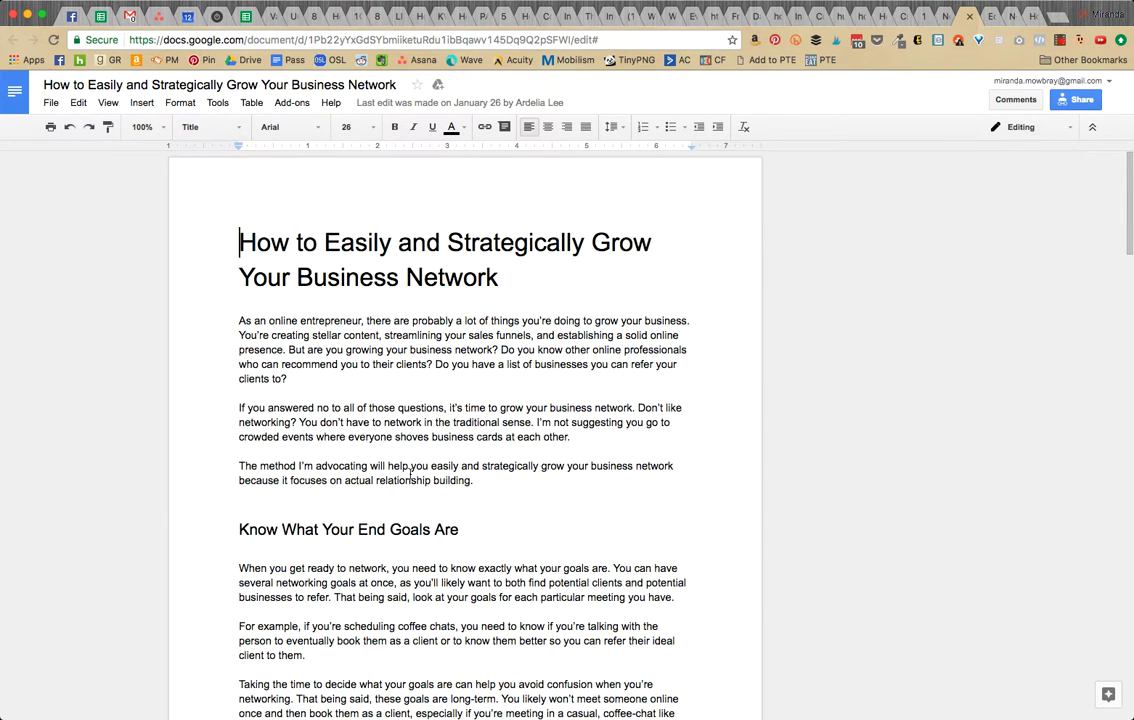
{"action": "left_click", "coordinate": [500, 278]}
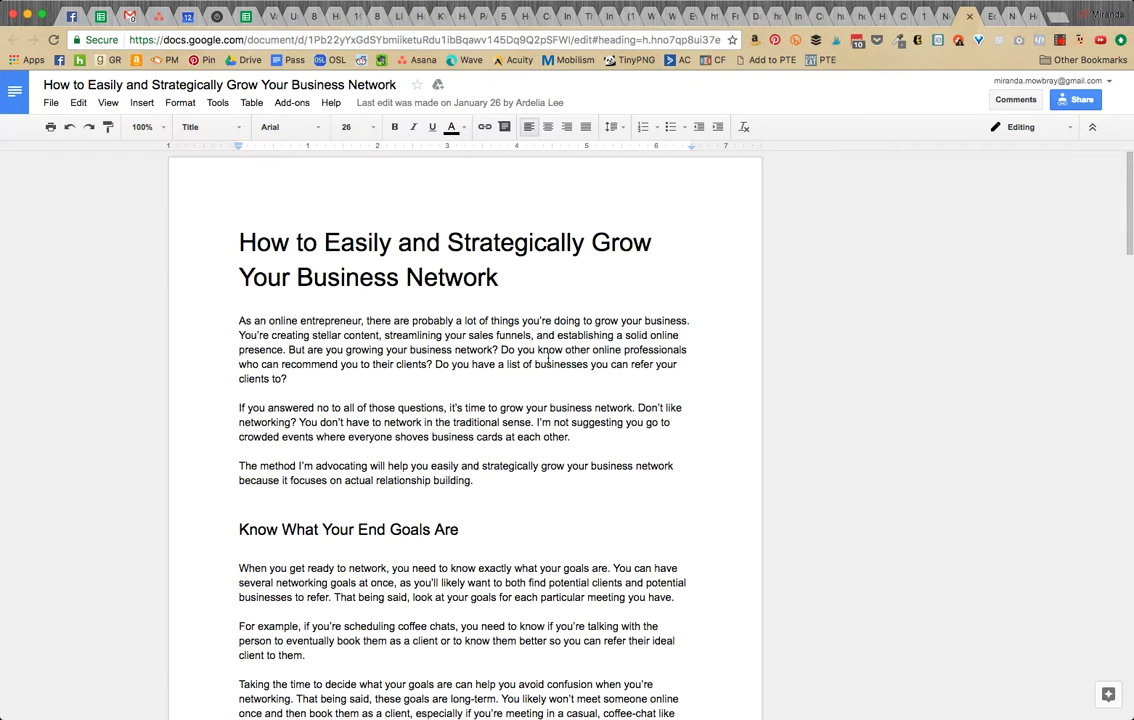
{"action": "left_click", "coordinate": [397, 248], "text": "shift"}
{"action": "left_click", "coordinate": [241, 243], "text": "shift"}
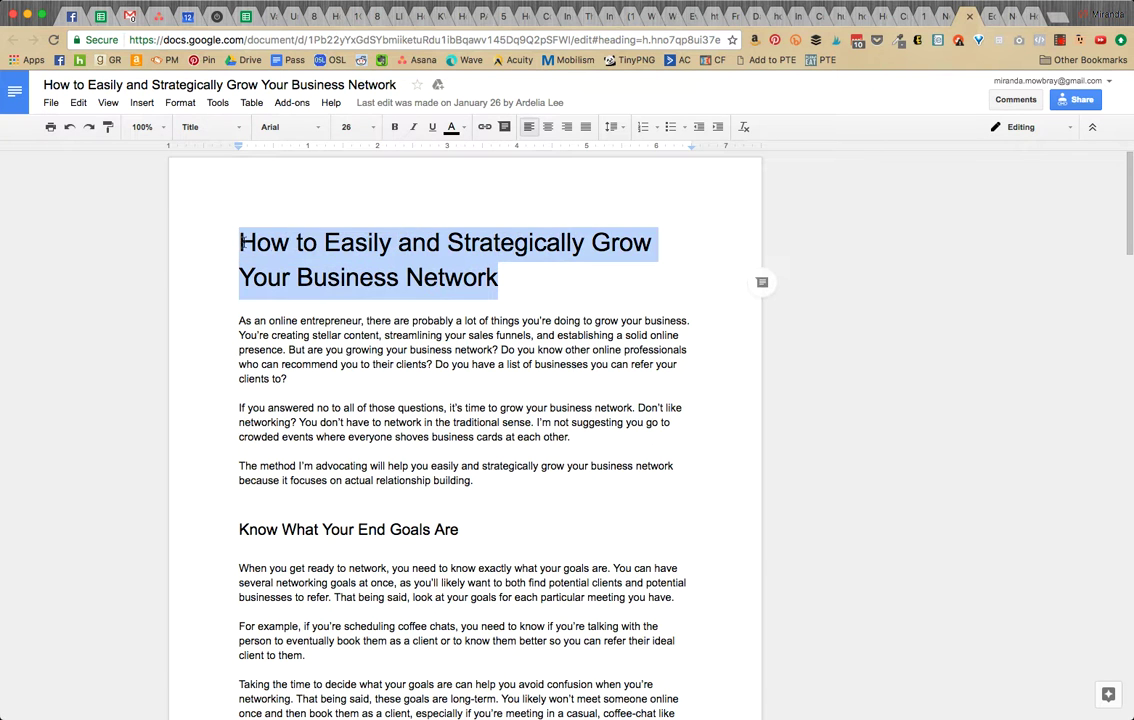
{"action": "left_click", "coordinate": [500, 287]}
{"action": "left_click", "coordinate": [144, 223], "text": "shift"}
{"action": "left_click", "coordinate": [501, 272]}
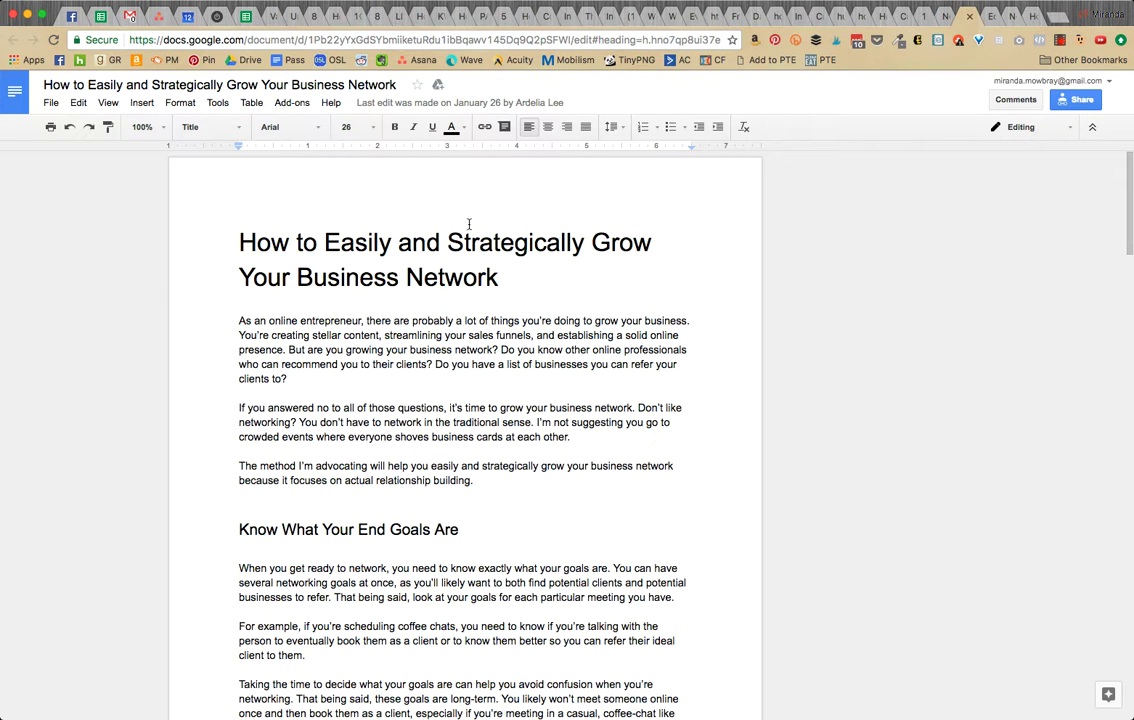
Step: Highlight the entire post title several times, clearing each selection afterward
{"action": "left_click_drag", "start_coordinate": [538, 275], "coordinate": [142, 202]}
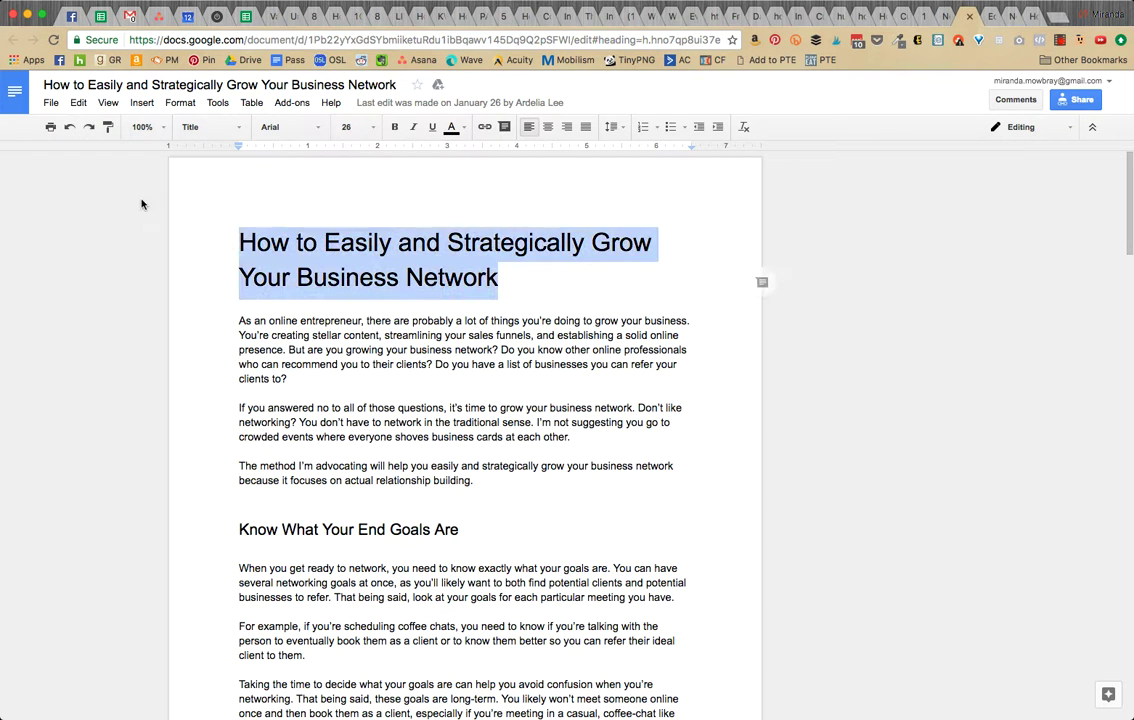
{"action": "left_click", "coordinate": [506, 276]}
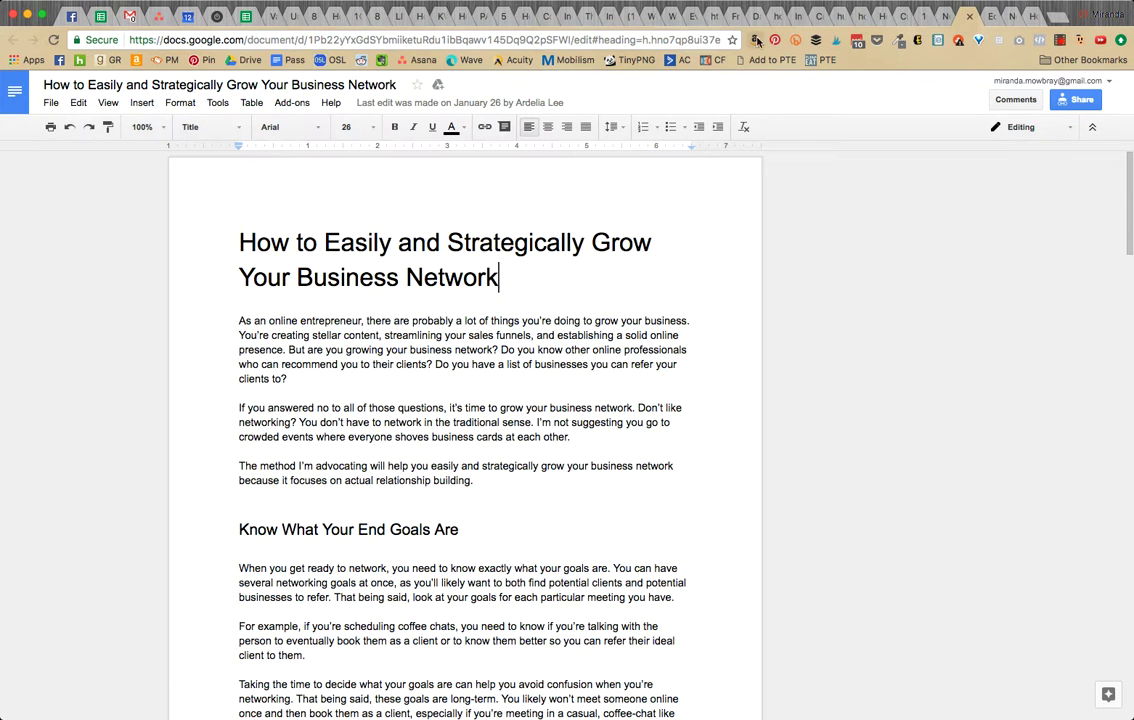
{"action": "left_click_drag", "start_coordinate": [500, 279], "coordinate": [238, 244]}
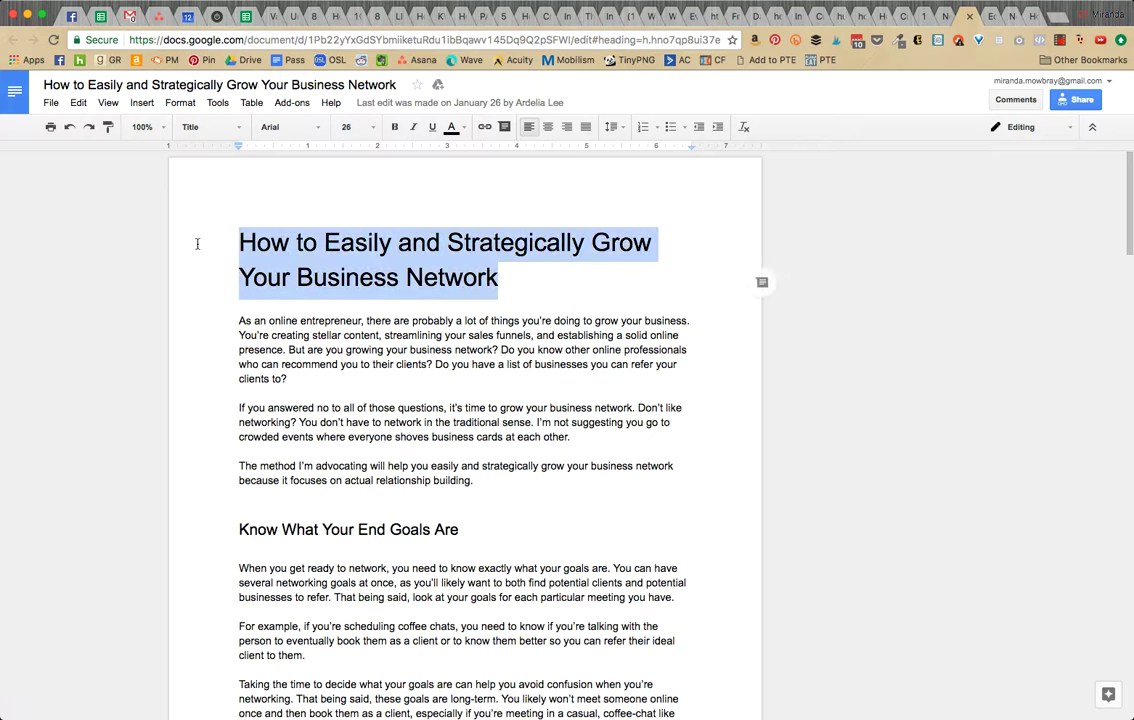
{"action": "left_click", "coordinate": [500, 279]}
{"action": "left_click_drag", "start_coordinate": [500, 279], "coordinate": [238, 242]}
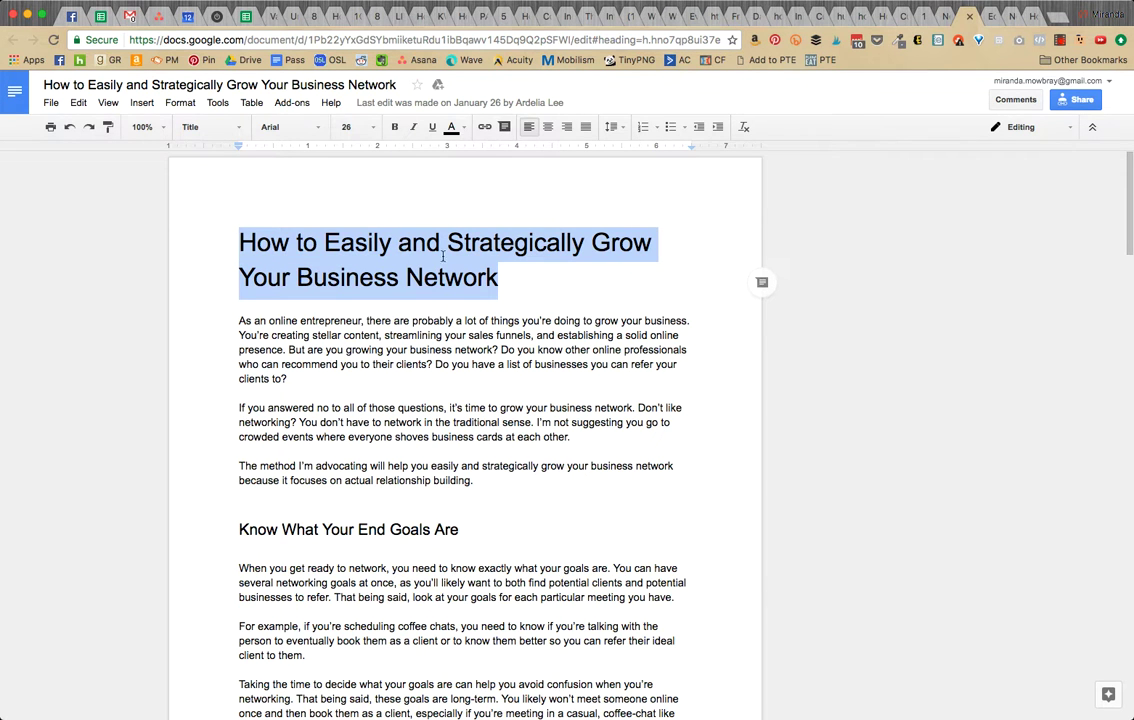
{"action": "left_click", "coordinate": [562, 281]}
Step: Add and remove an empty line above the title, then switch to KWFinder's keyword search
{"action": "key", "text": "super+Up"}
{"action": "key", "text": "Return"}
{"action": "key", "text": "shift+Up"}
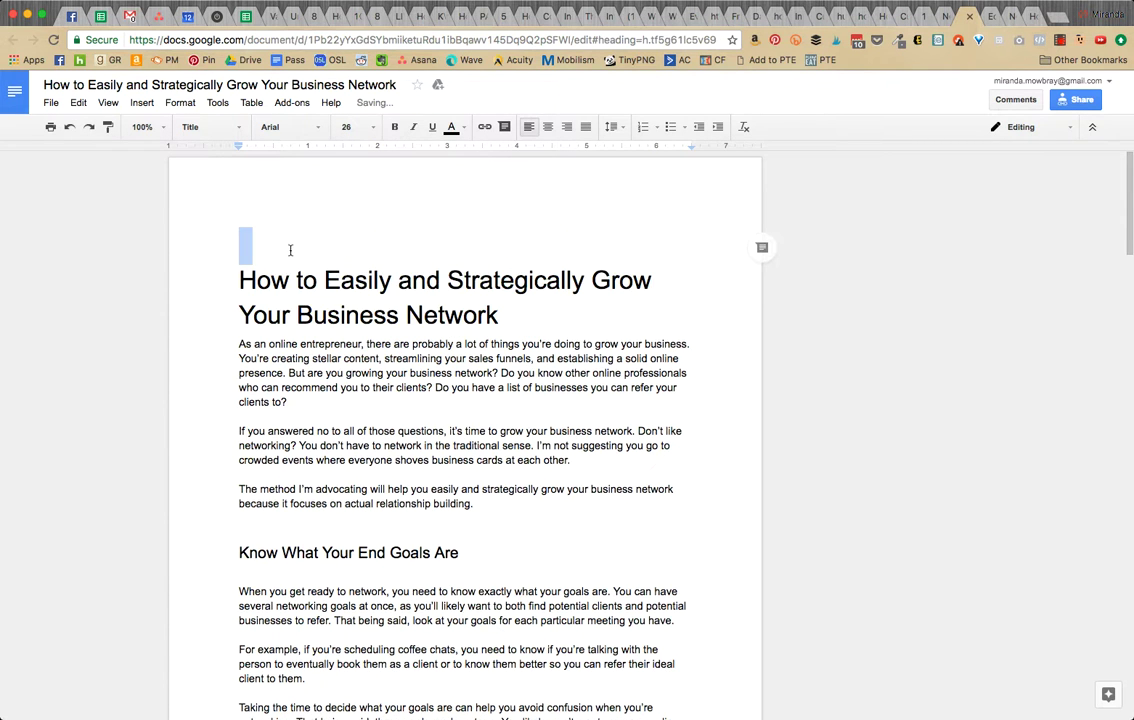
{"action": "key", "text": "BackSpace"}
{"action": "left_click", "coordinate": [446, 277]}
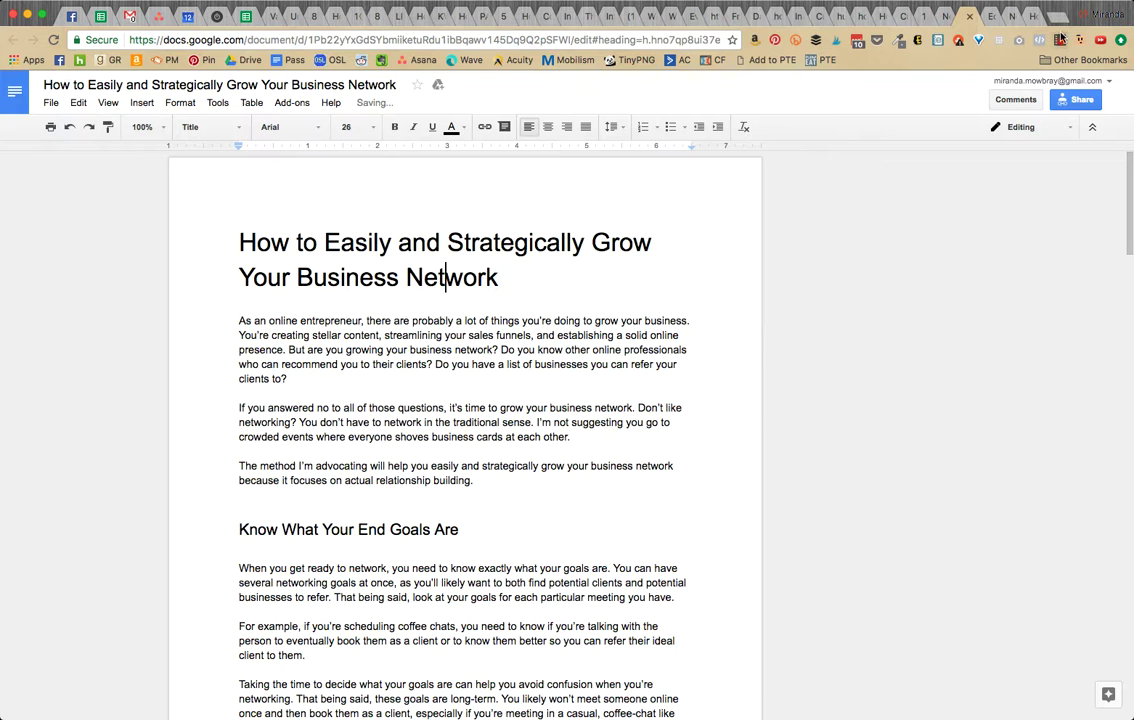
{"action": "left_click", "coordinate": [1022, 16]}
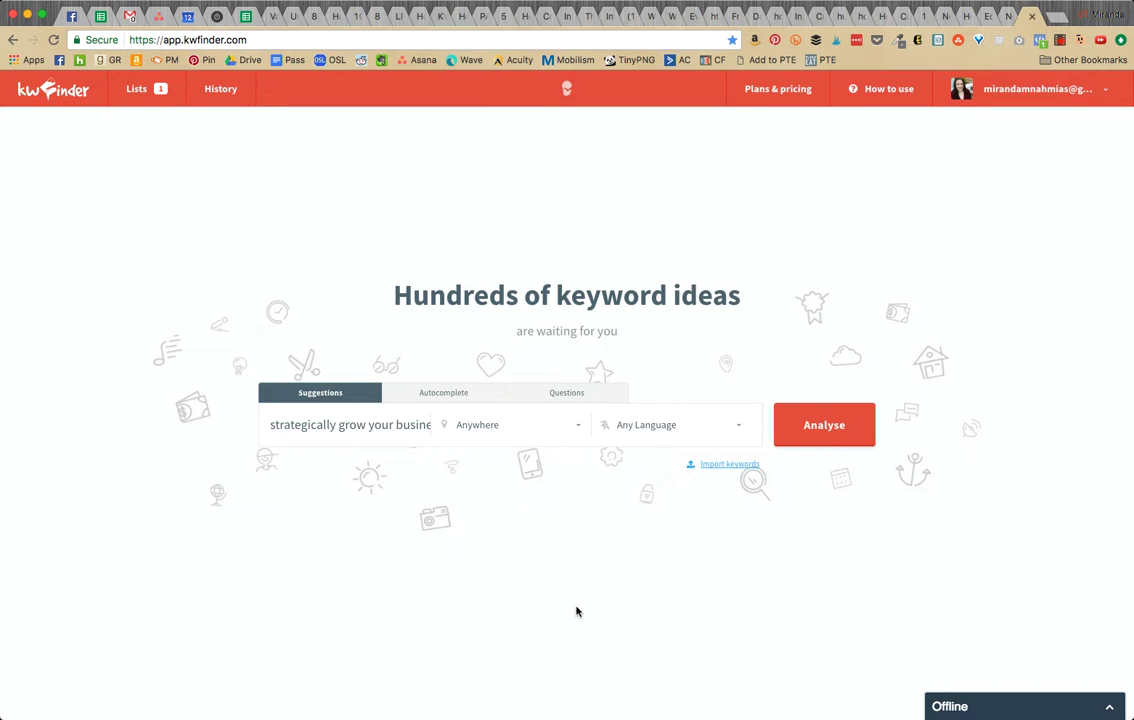
Step: Clear the old 'strategically grow your busine…' keyword from KWFinder's field and return to Google Docs
{"action": "triple_click", "coordinate": [405, 424]}
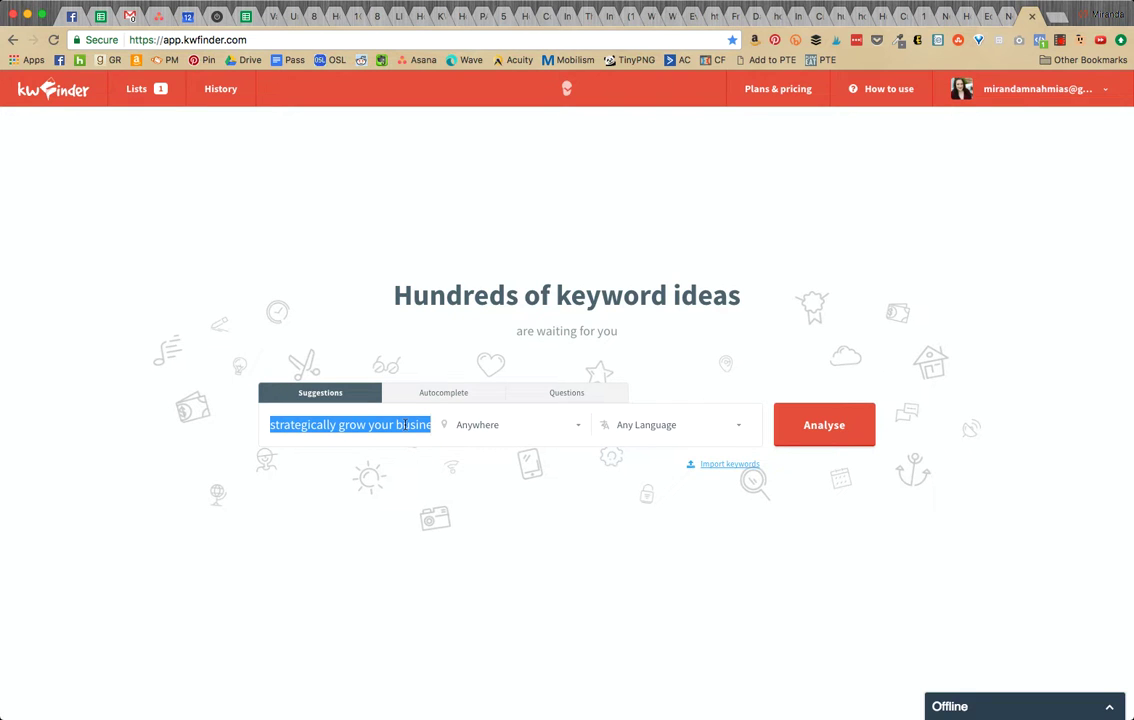
{"action": "key", "text": "BackSpace"}
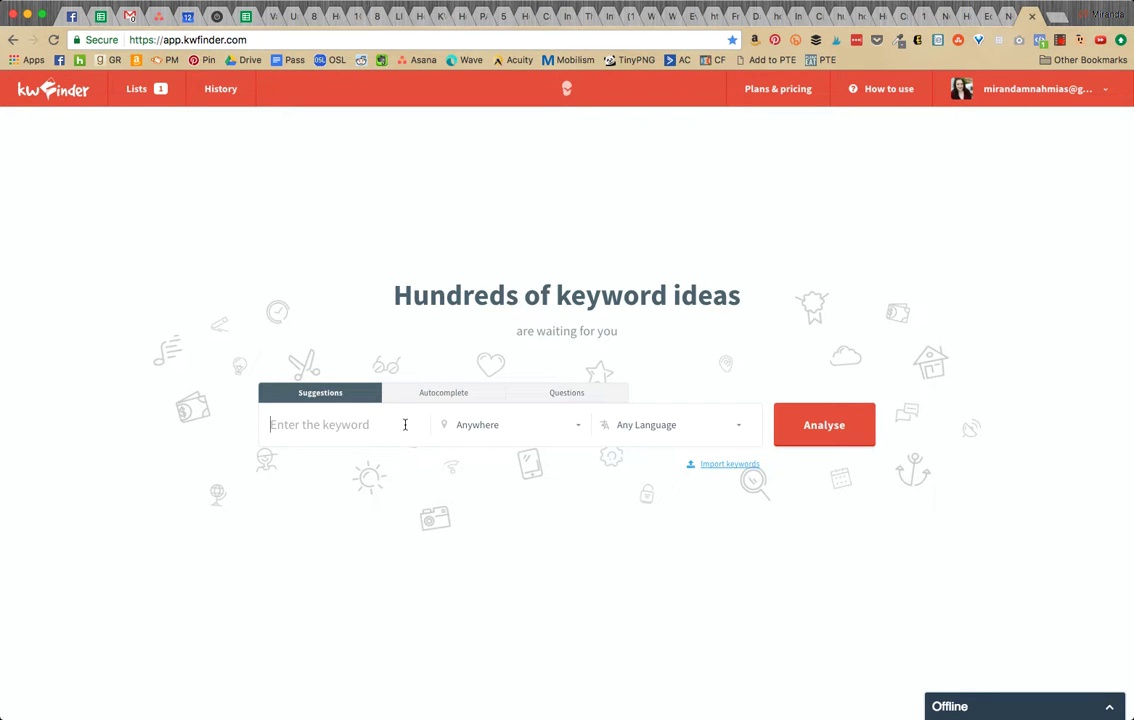
{"action": "left_click", "coordinate": [966, 18]}
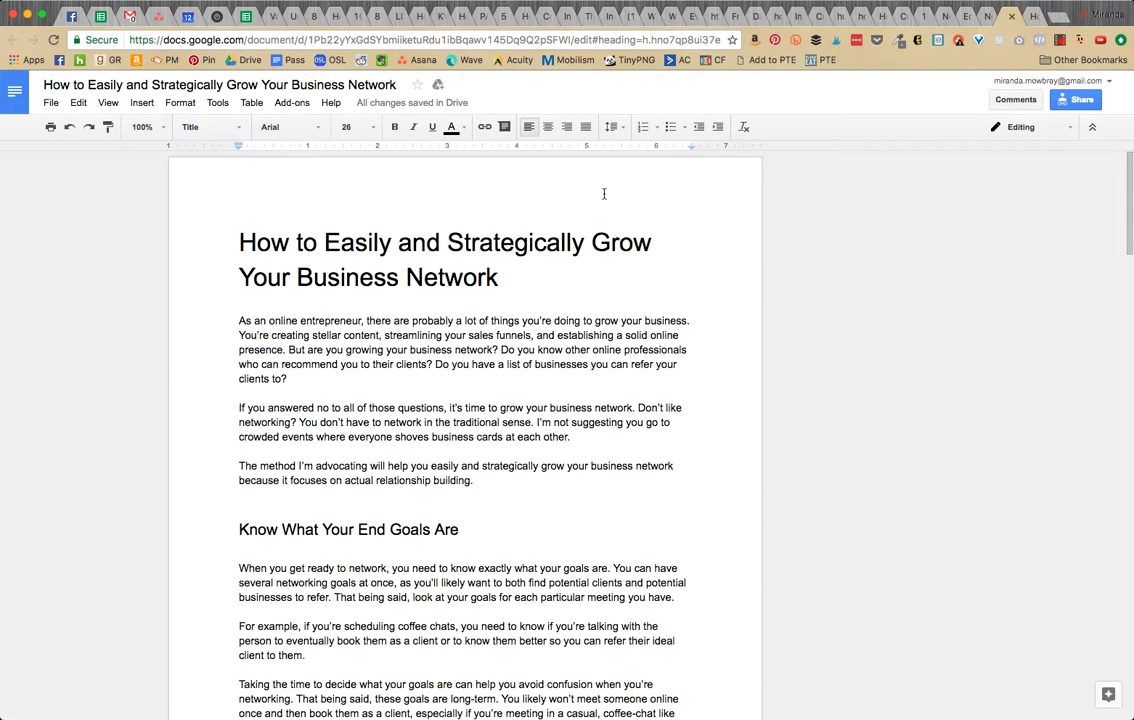
Step: Compare 'Business Network' and 'Your Business Network' by highlighting them in the title
{"action": "left_click", "coordinate": [507, 279]}
{"action": "left_click", "coordinate": [585, 244]}
{"action": "left_click", "coordinate": [554, 287]}
{"action": "left_click_drag", "start_coordinate": [531, 268], "coordinate": [256, 222]}
{"action": "left_click", "coordinate": [503, 277]}
{"action": "left_click_drag", "start_coordinate": [499, 277], "coordinate": [297, 277]}
{"action": "left_click_drag", "start_coordinate": [516, 277], "coordinate": [210, 289]}
{"action": "left_click", "coordinate": [480, 278]}
Step: Highlight longer title phrases, from 'Grow Your Business Network' to 'Easily and Strategically Grow Your Business'
{"action": "left_click_drag", "start_coordinate": [506, 281], "coordinate": [597, 242]}
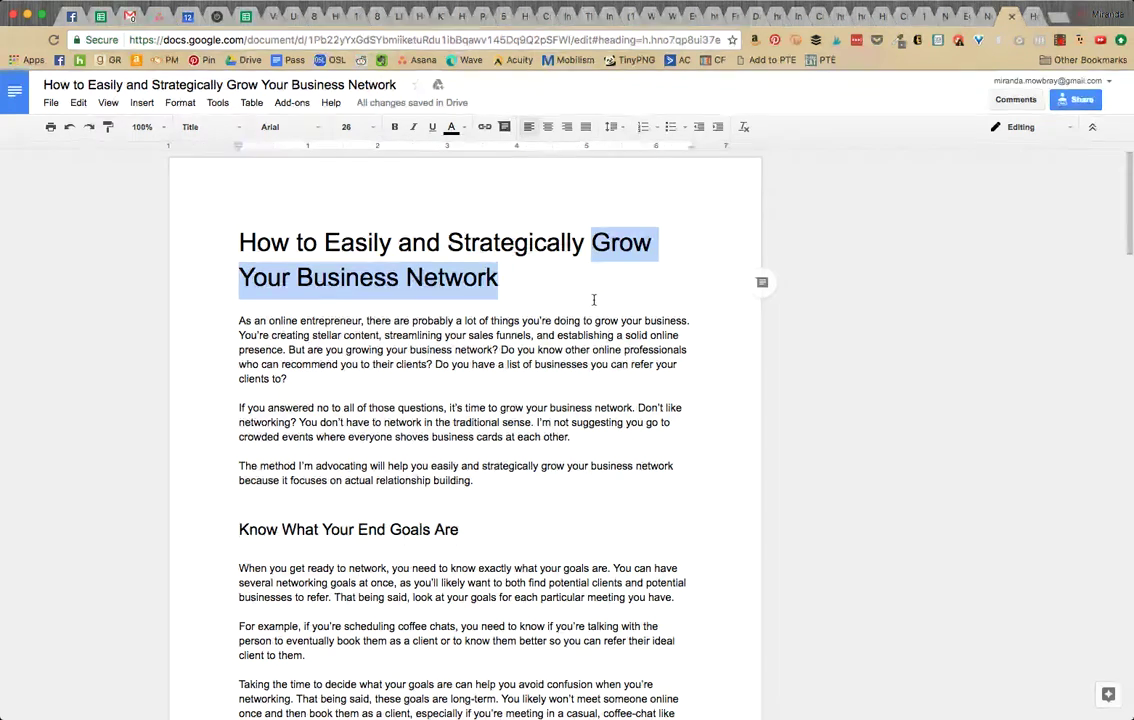
{"action": "key", "text": "Right"}
{"action": "left_click_drag", "start_coordinate": [447, 242], "coordinate": [541, 301]}
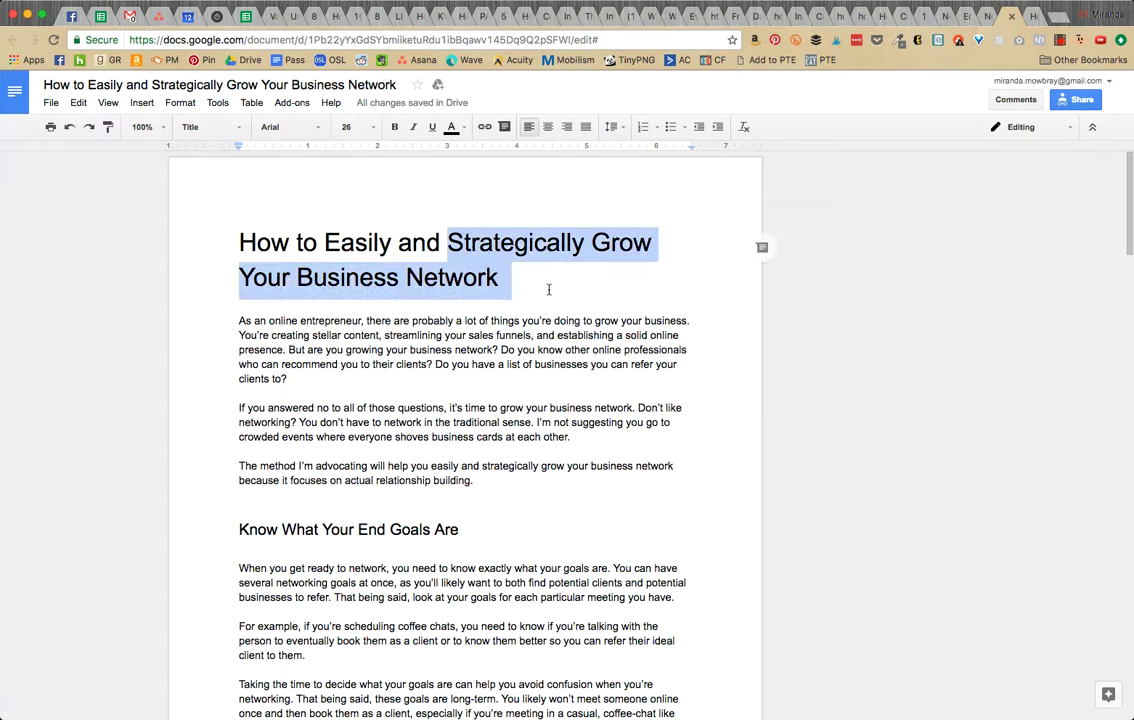
{"action": "left_click", "coordinate": [546, 288]}
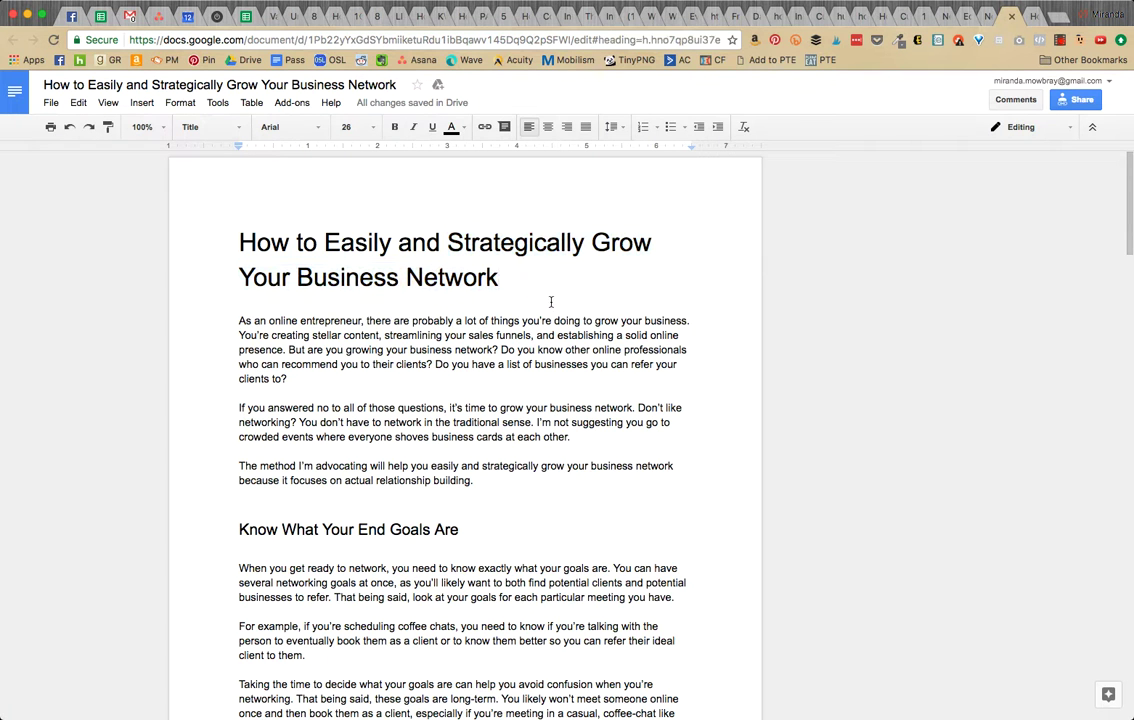
{"action": "left_click_drag", "start_coordinate": [589, 243], "coordinate": [400, 272]}
{"action": "left_click", "coordinate": [447, 240]}
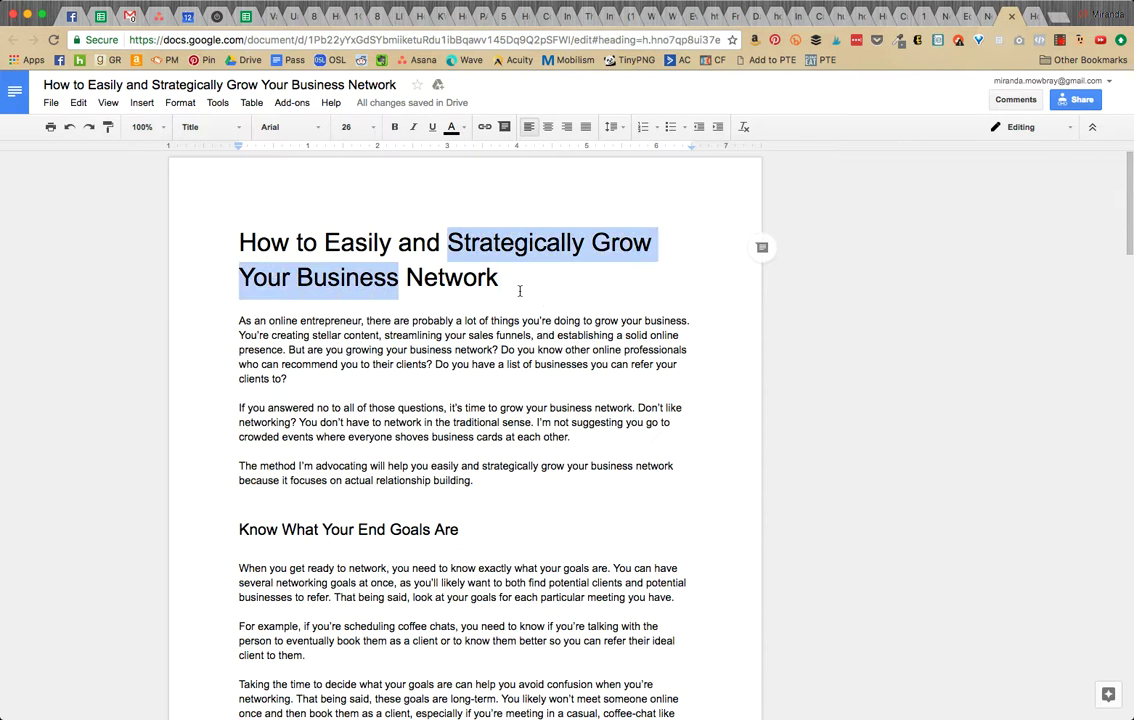
{"action": "left_click", "coordinate": [322, 242]}
{"action": "left_click_drag", "start_coordinate": [322, 242], "coordinate": [398, 274]}
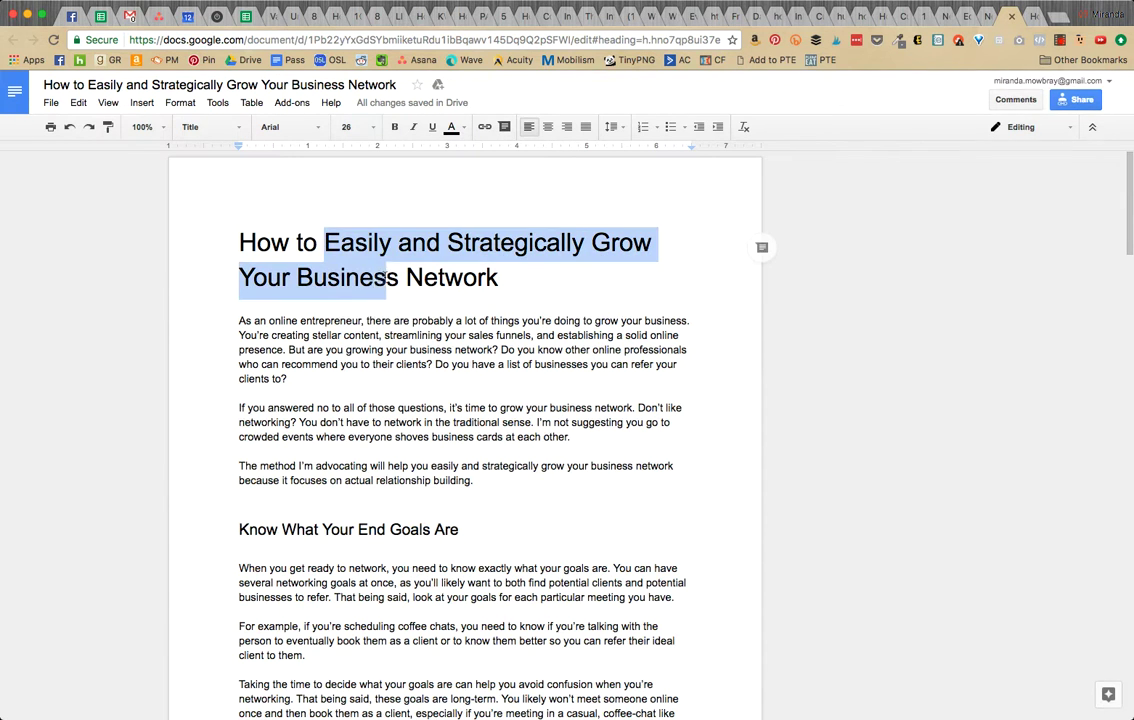
{"action": "left_click", "coordinate": [499, 277]}
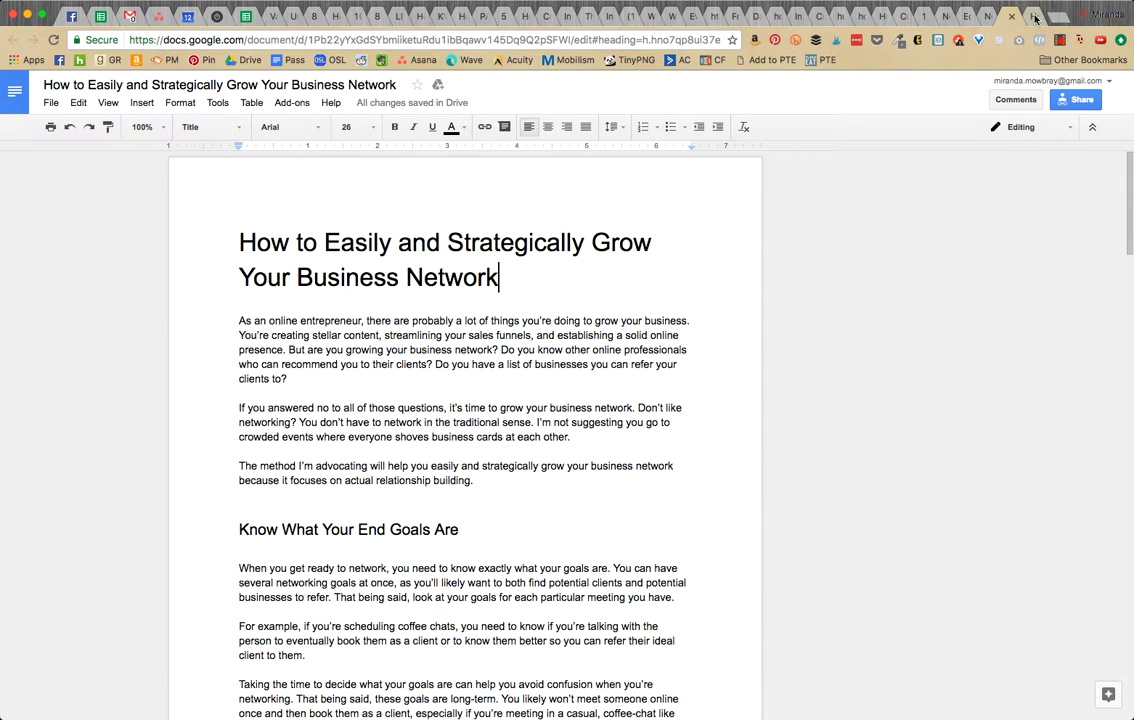
Step: Analyse the keyword 'business network' from KWFinder's Suggestions field
{"action": "left_click", "coordinate": [1035, 17]}
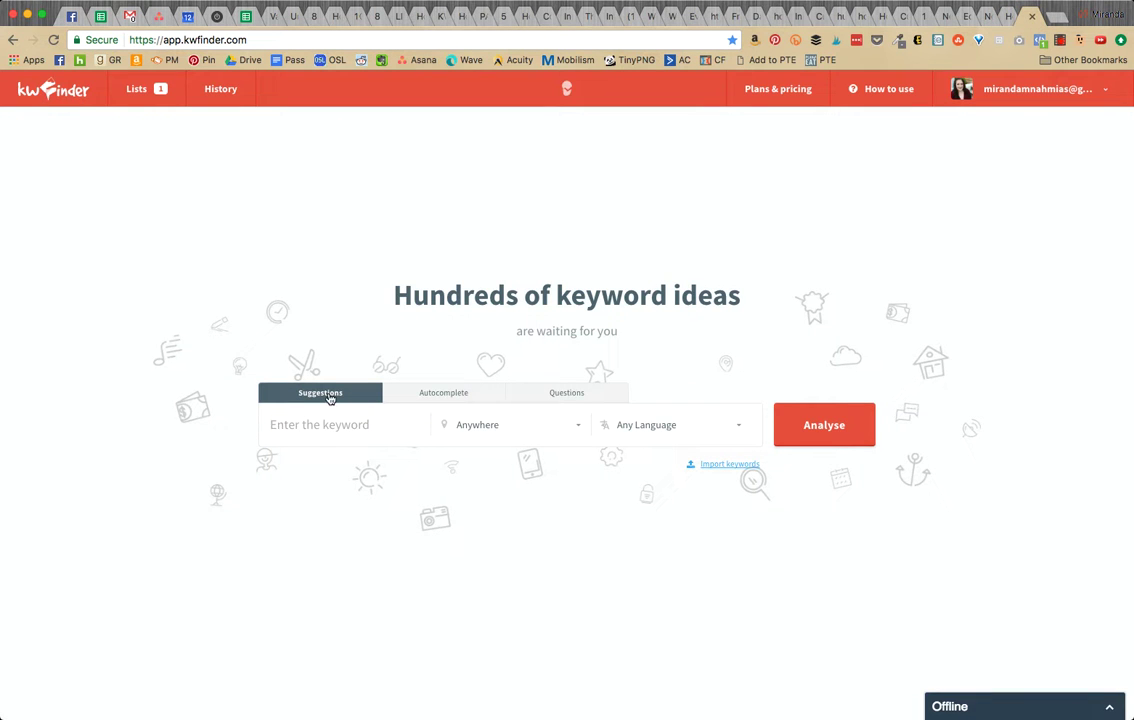
{"action": "type", "text": "business network"}
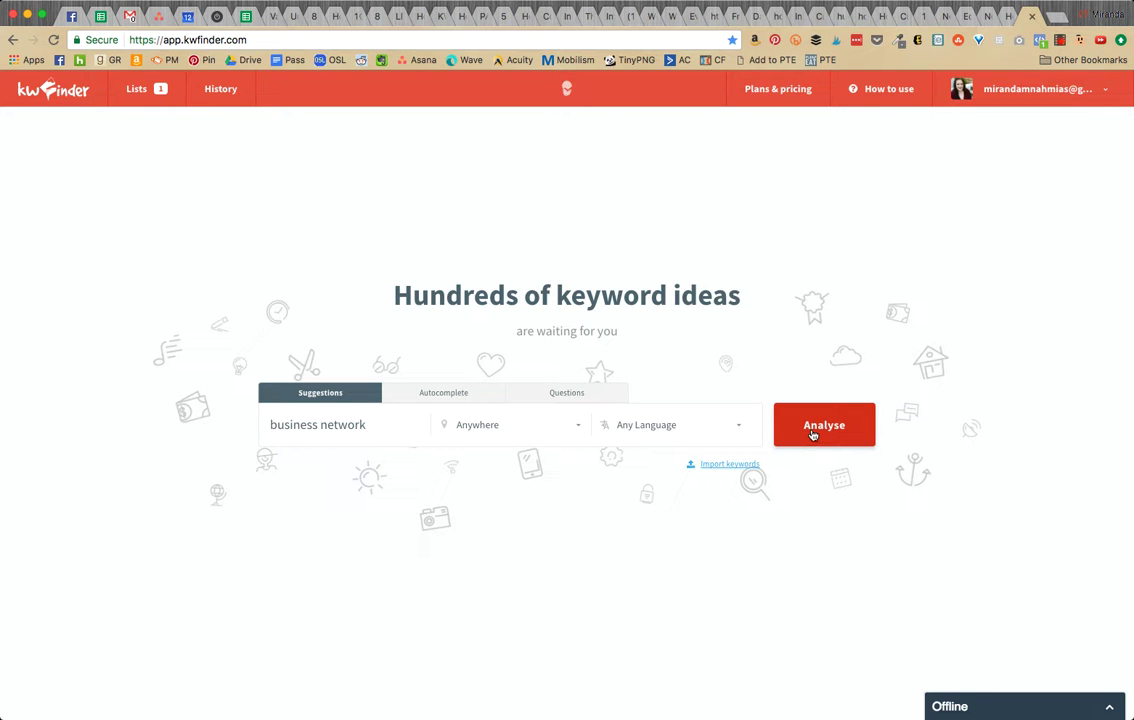
{"action": "left_click_drag", "start_coordinate": [380, 415], "coordinate": [223, 426]}
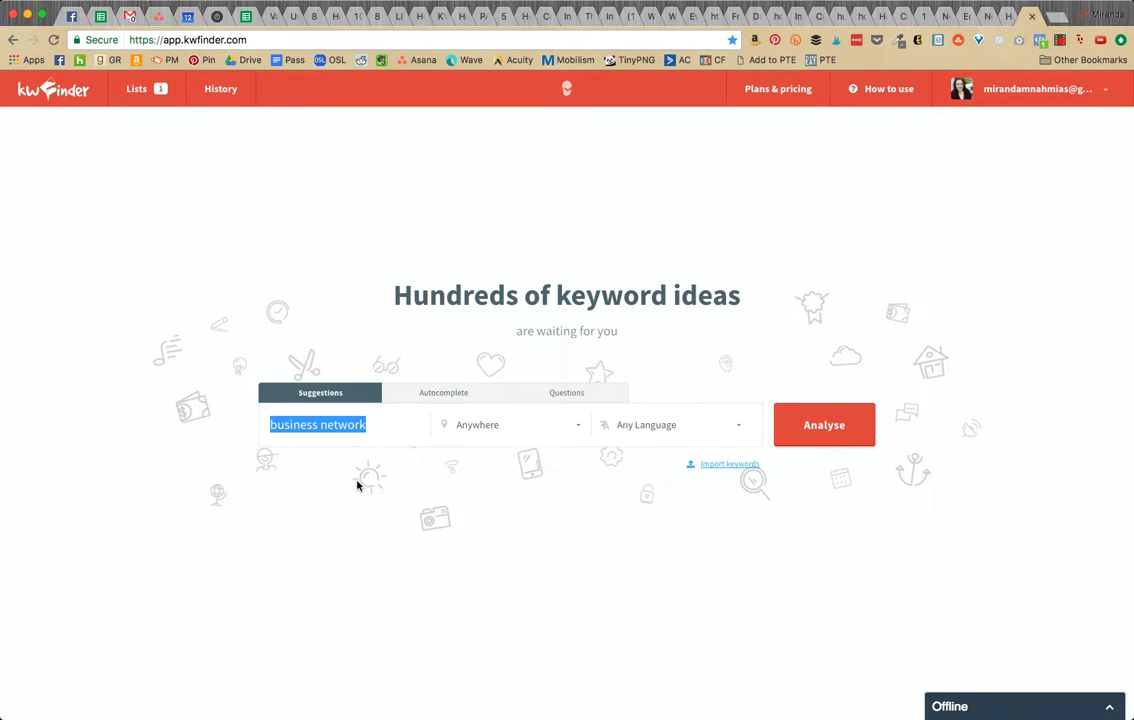
{"action": "left_click", "coordinate": [377, 426]}
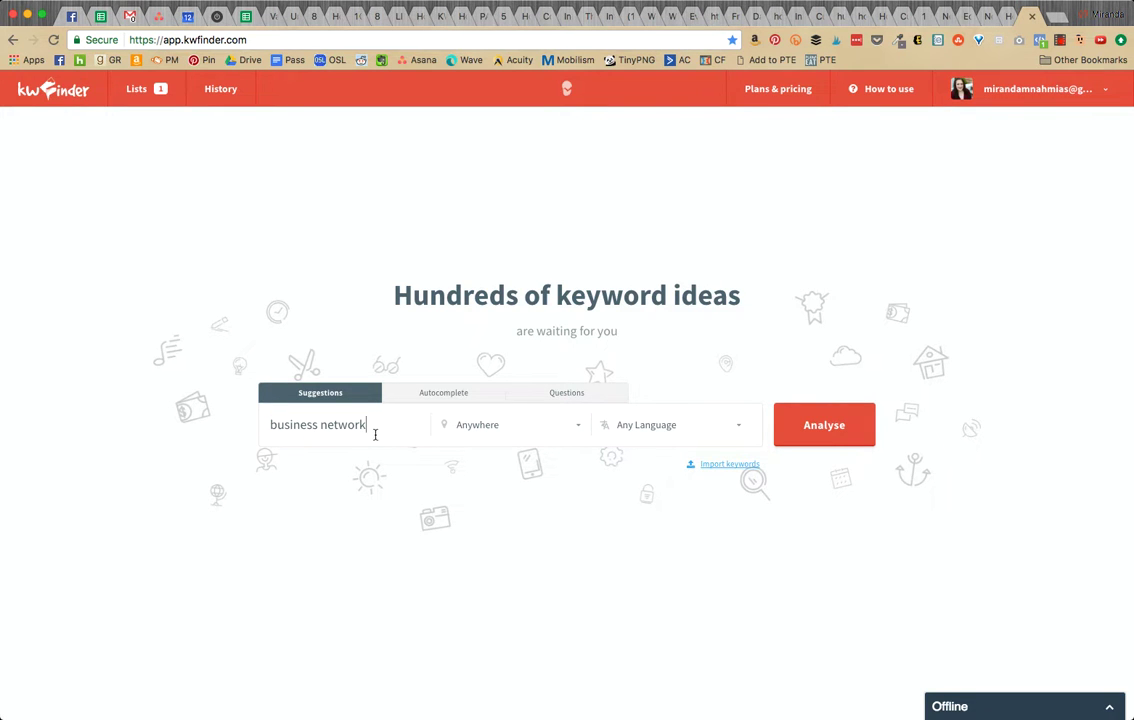
{"action": "left_click", "coordinate": [812, 436]}
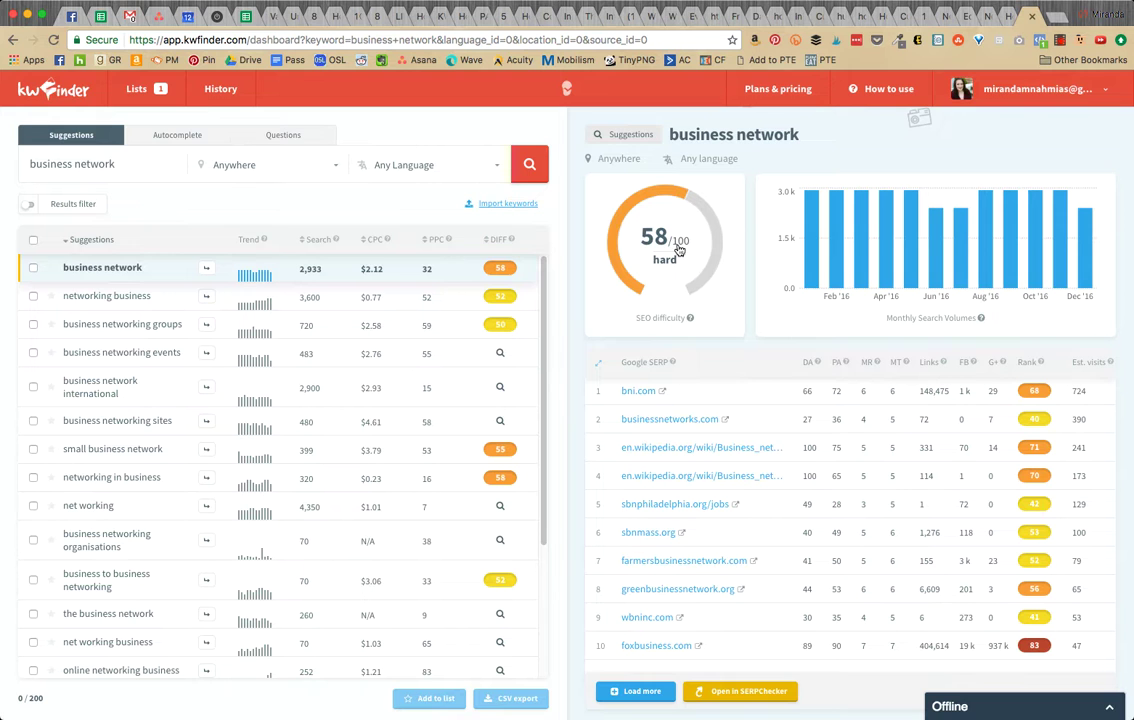
Step: Read the 58/100 difficulty for 'business network', then type 'grow your busines' into the search field
{"action": "mouse_move", "coordinate": [648, 310]}
{"action": "left_click", "coordinate": [1008, 20]}
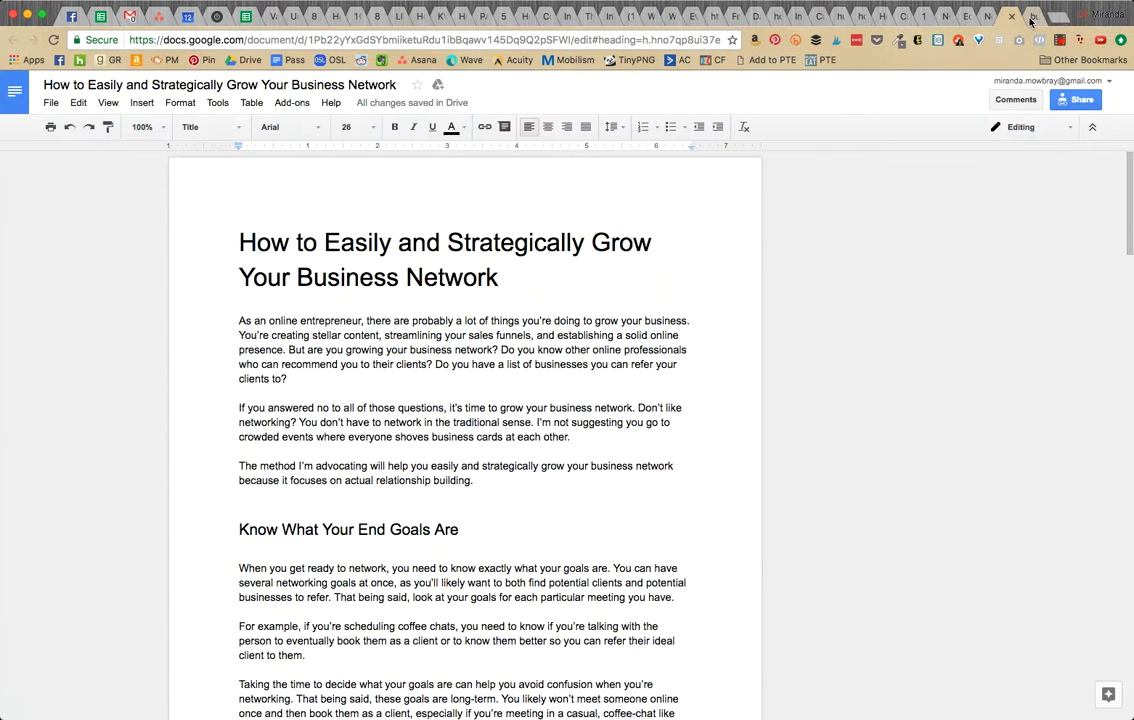
{"action": "left_click", "coordinate": [1022, 18]}
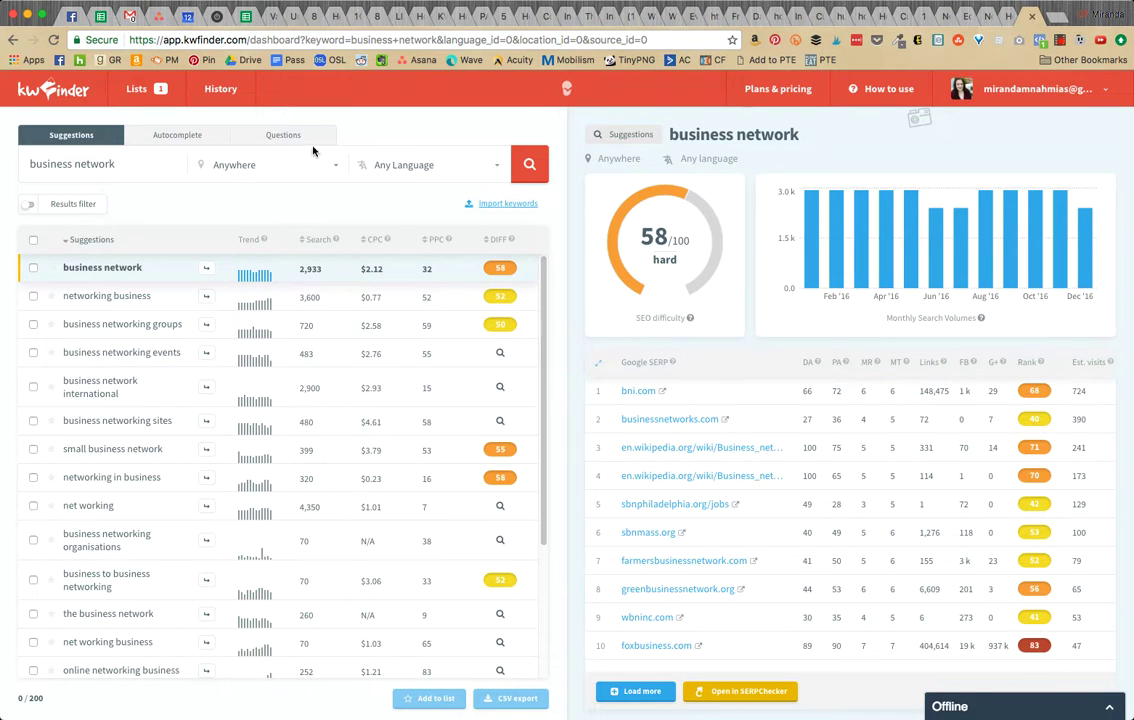
{"action": "left_click_drag", "start_coordinate": [112, 150], "coordinate": [27, 157]}
{"action": "type", "text": "grow your busines"}
Step: Search 'grow your business', then 'strategically grow your business'
{"action": "key", "text": "Return"}
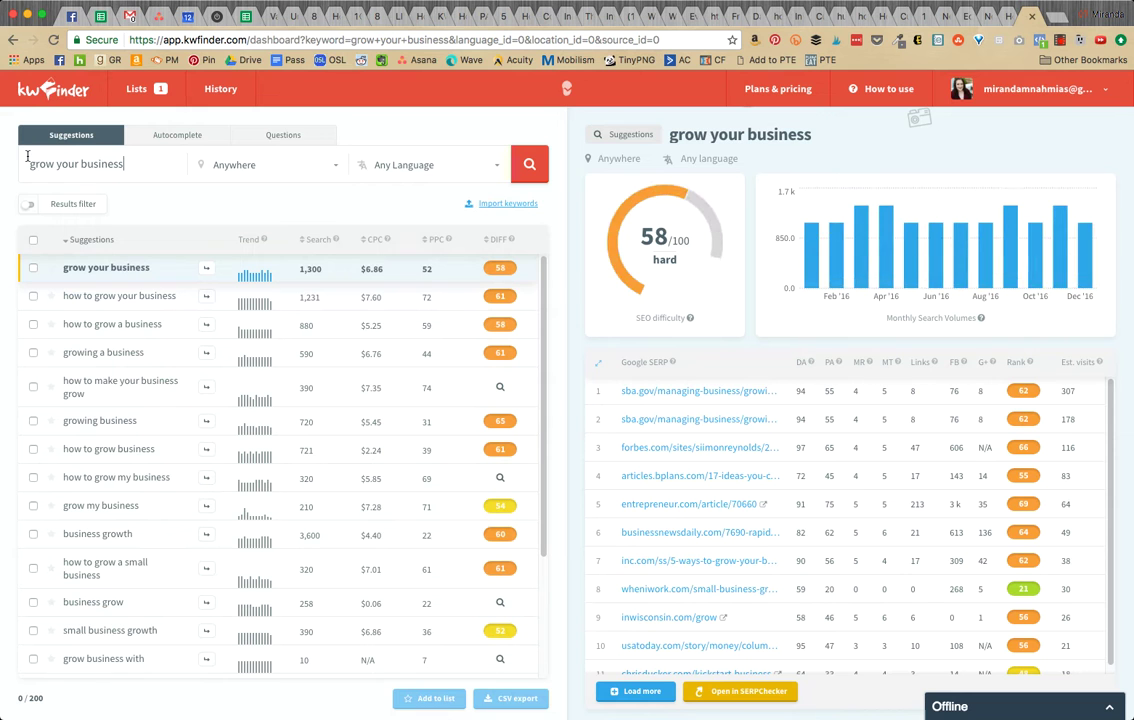
{"action": "left_click_drag", "start_coordinate": [123, 164], "coordinate": [27, 166]}
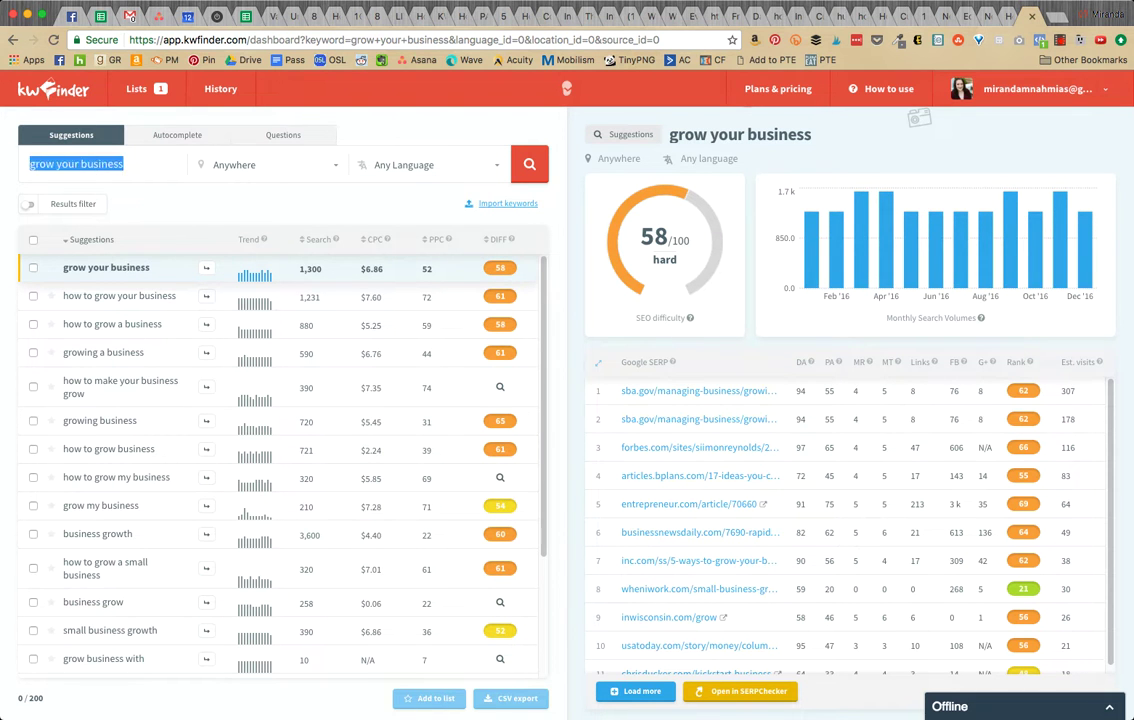
{"action": "type", "text": "strategically gro"}
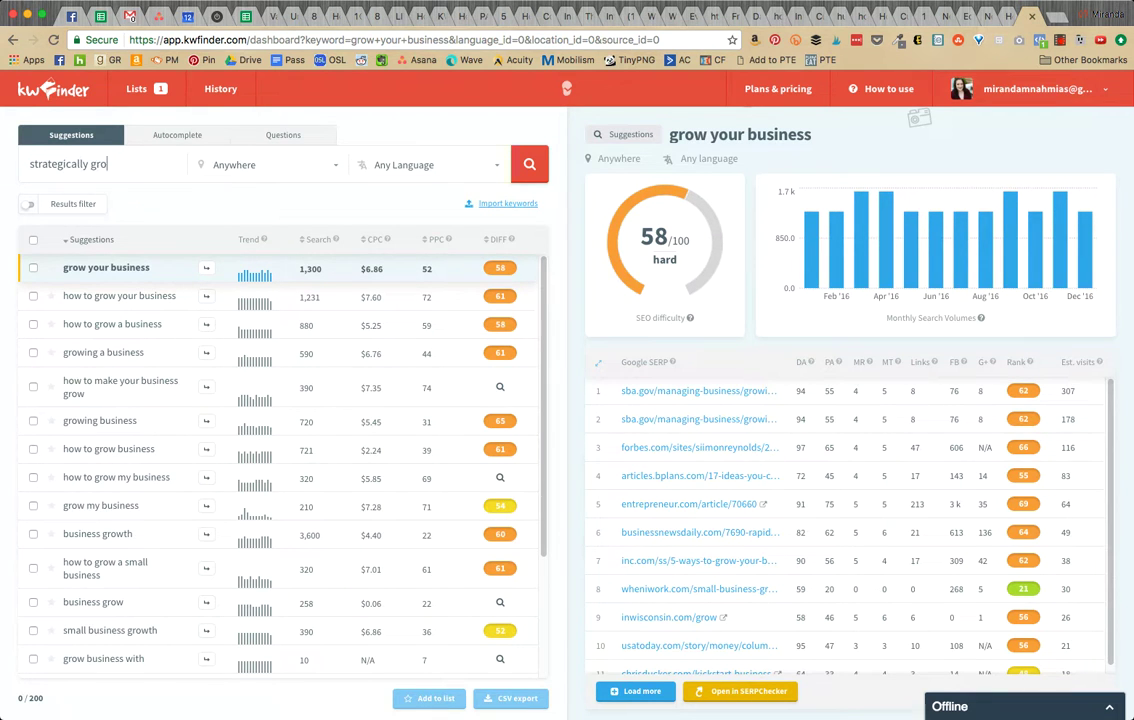
{"action": "type", "text": "w your business"}
{"action": "key", "text": "Return"}
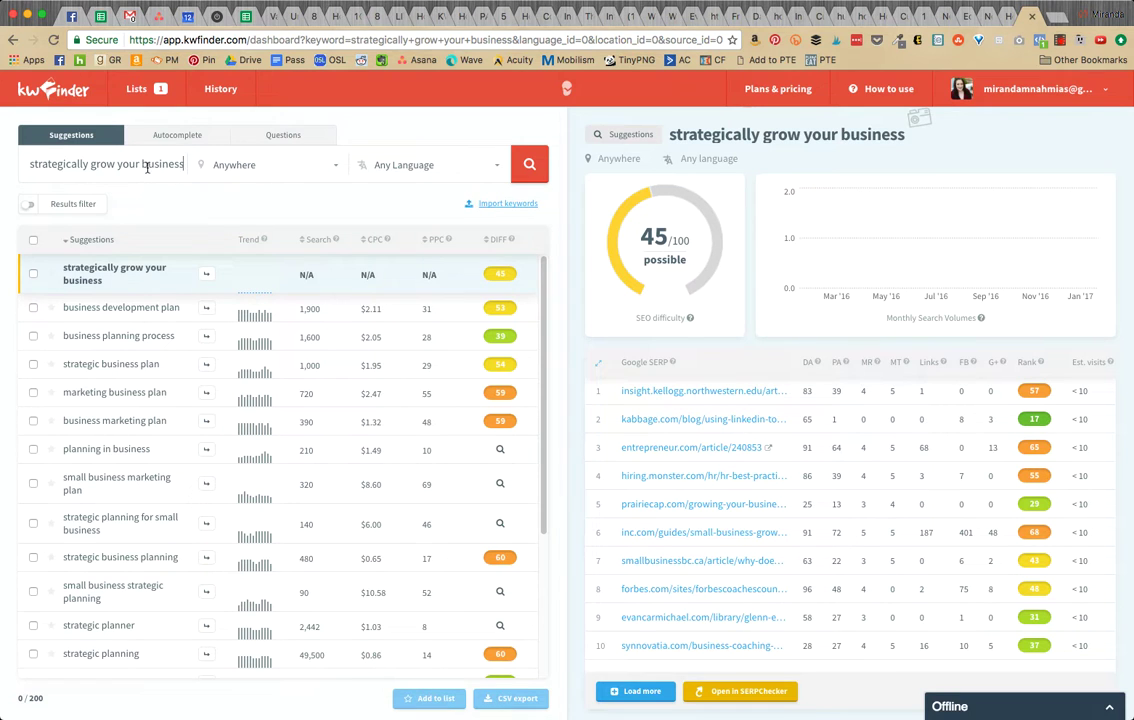
Step: Search the variant 'easily and strategically grow your business'
{"action": "triple_click", "coordinate": [75, 167]}
{"action": "type", "text": "eask"}
{"action": "type", "text": "ly and str"}
{"action": "type", "text": "ategically grow your bus"}
{"action": "type", "text": "iness"}
{"action": "key", "text": "Return"}
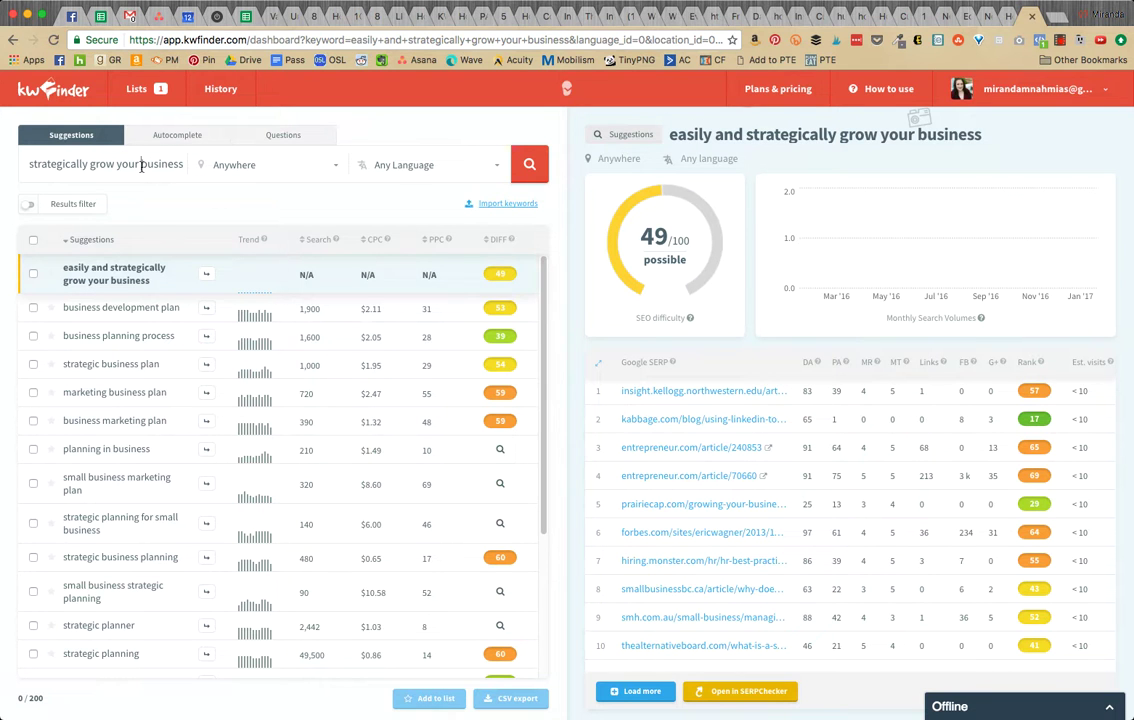
Step: Replace the search phrase with 'grow your business network' and run the search
{"action": "left_click", "coordinate": [141, 167]}
{"action": "left_click", "coordinate": [141, 167]}
{"action": "triple_click", "coordinate": [141, 167]}
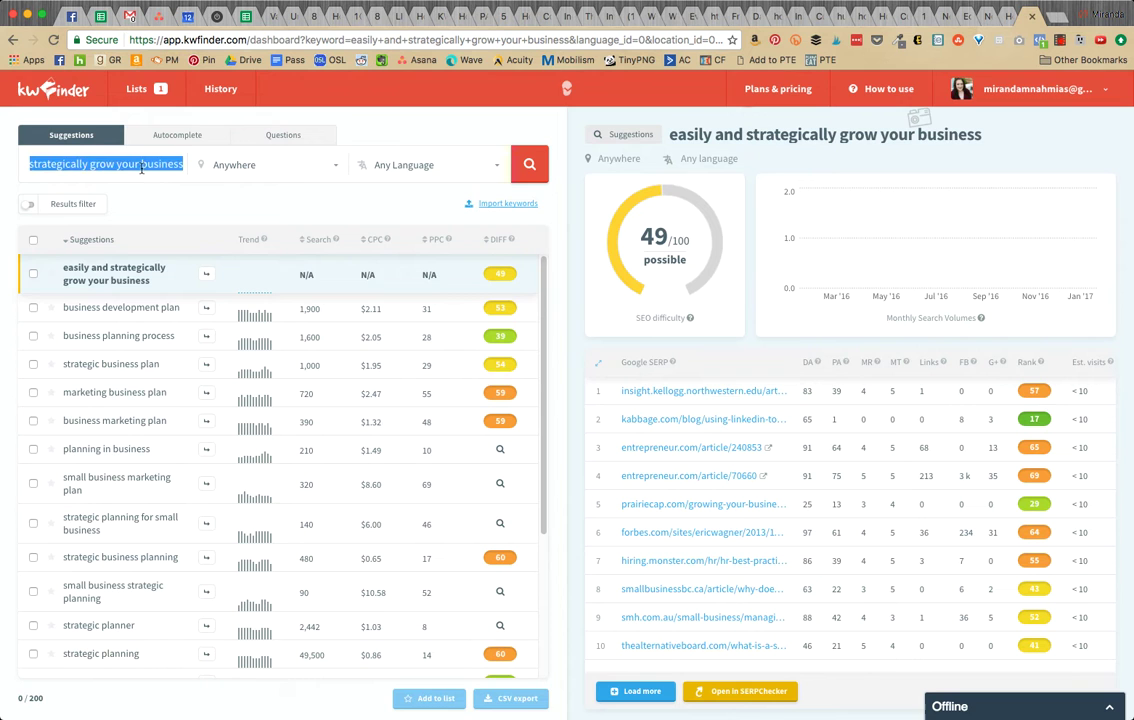
{"action": "type", "text": "grow"}
{"action": "key", "text": "BackSpace"}
{"action": "key", "text": "BackSpace"}
{"action": "type", "text": "ow your business network"}
{"action": "key", "text": "Return"}
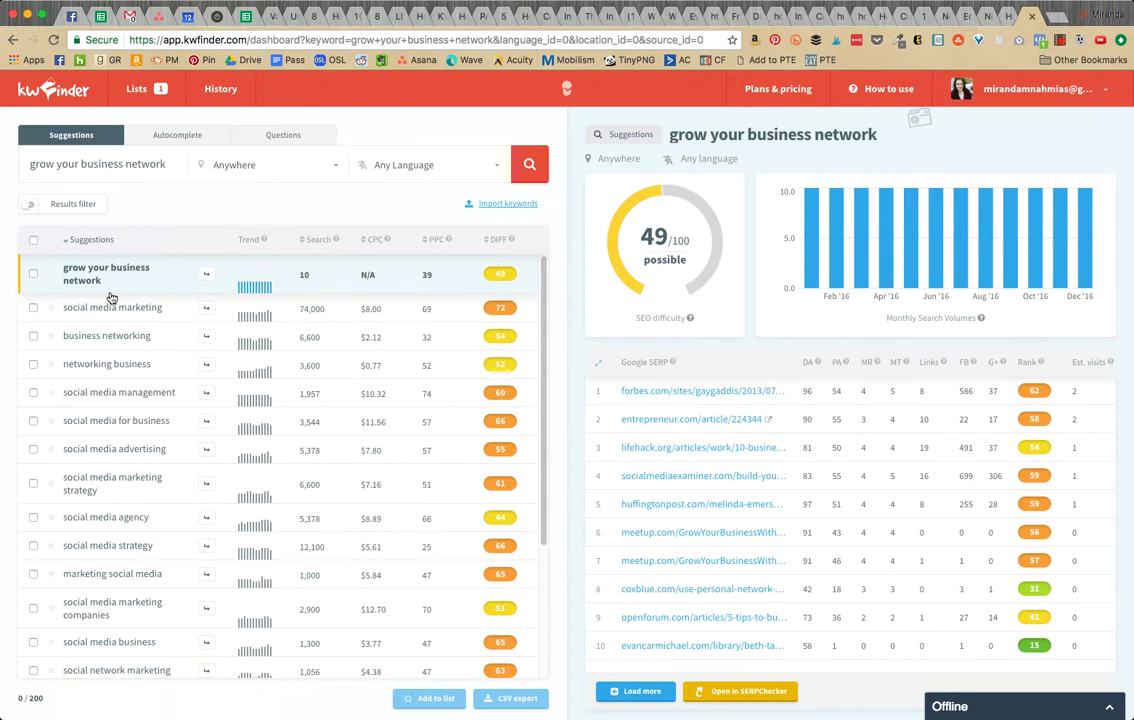
Step: Open Search history to compare scores: business network 58, grow your business 56, strategically grow your business 45
{"action": "left_click", "coordinate": [221, 89]}
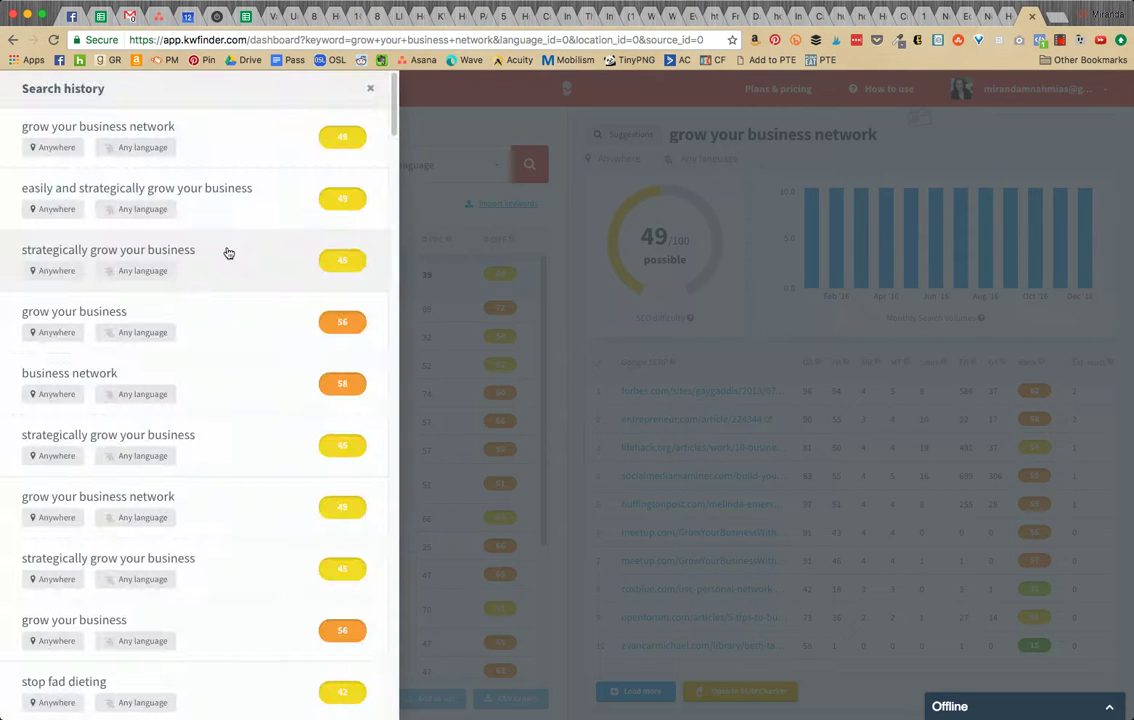
{"action": "scroll", "coordinate": [224, 193], "scroll_direction": "down", "scroll_amount": 1}
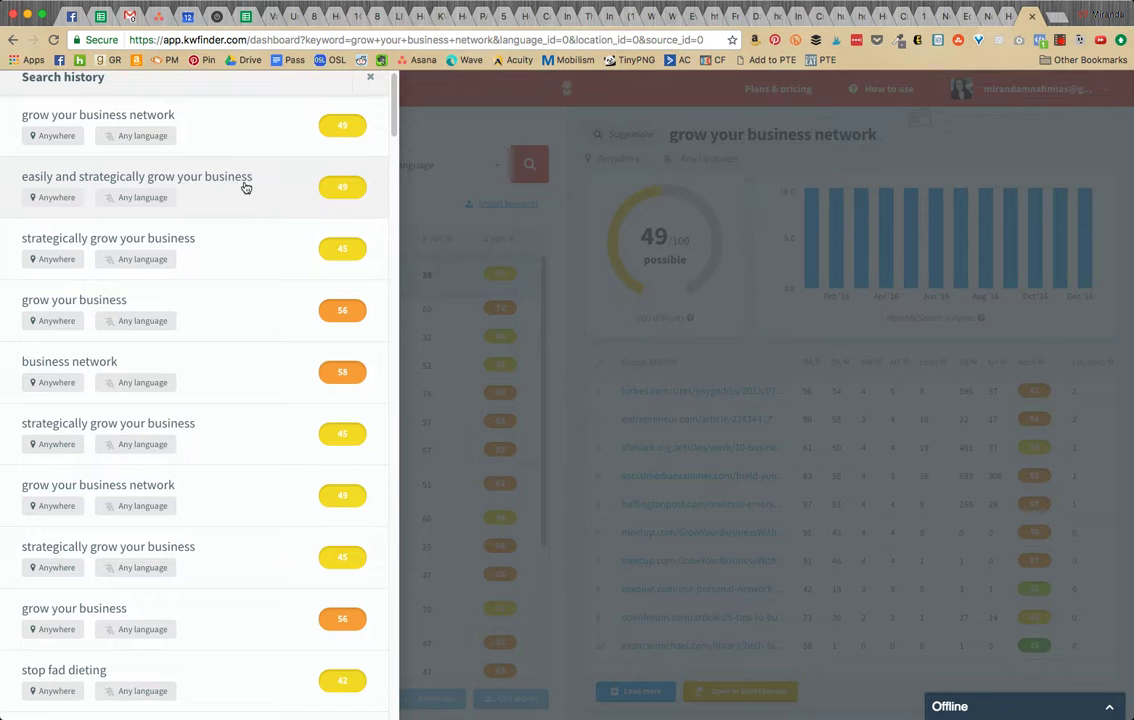
{"action": "scroll", "coordinate": [245, 187], "scroll_direction": "up", "scroll_amount": 1}
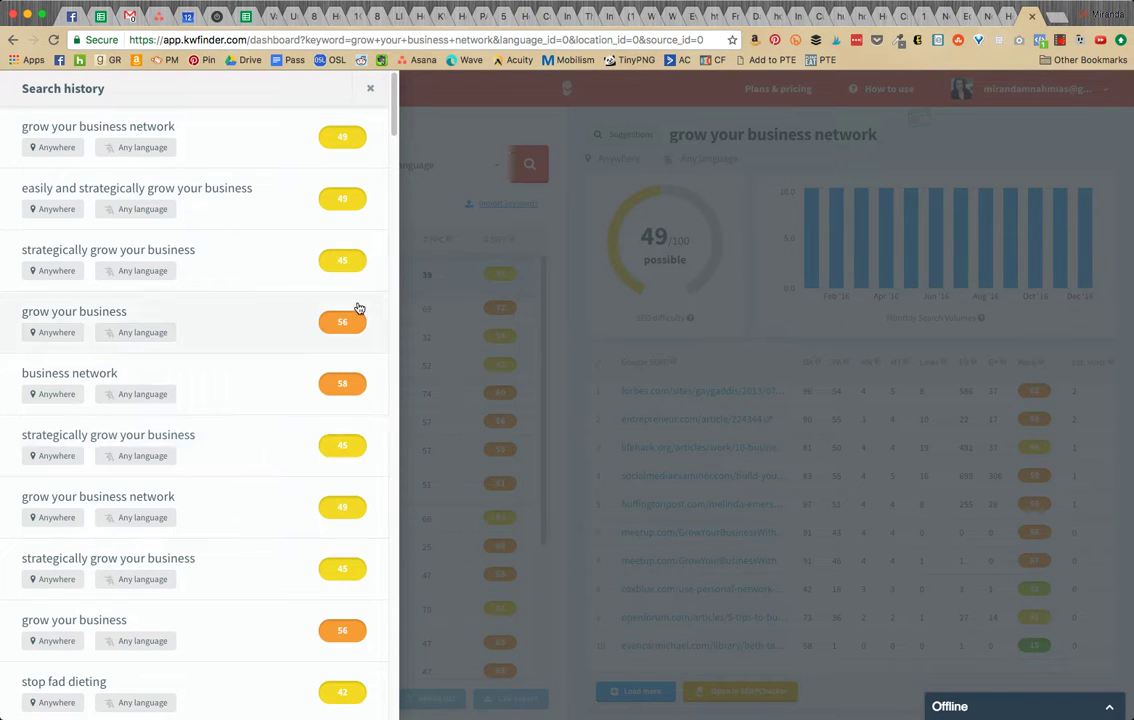
Step: Go to the Google Docs draft and highlight 'growing your business network' in the first paragraph
{"action": "left_click", "coordinate": [963, 17]}
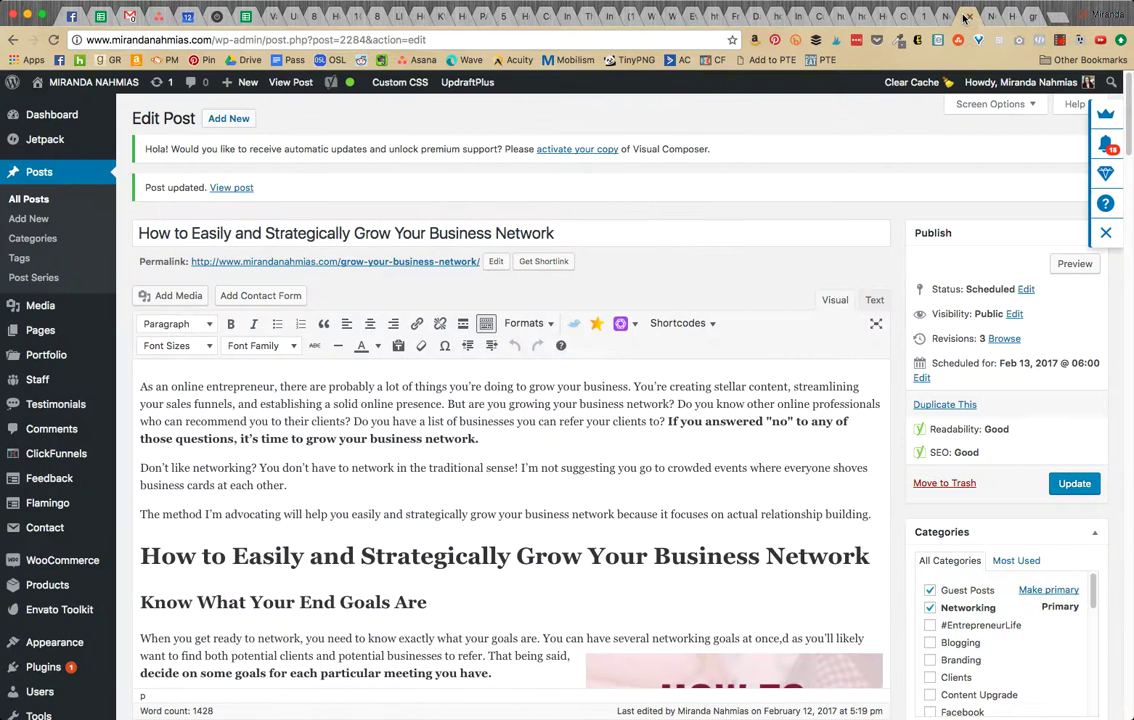
{"action": "left_click", "coordinate": [957, 17]}
{"action": "left_click", "coordinate": [950, 18]}
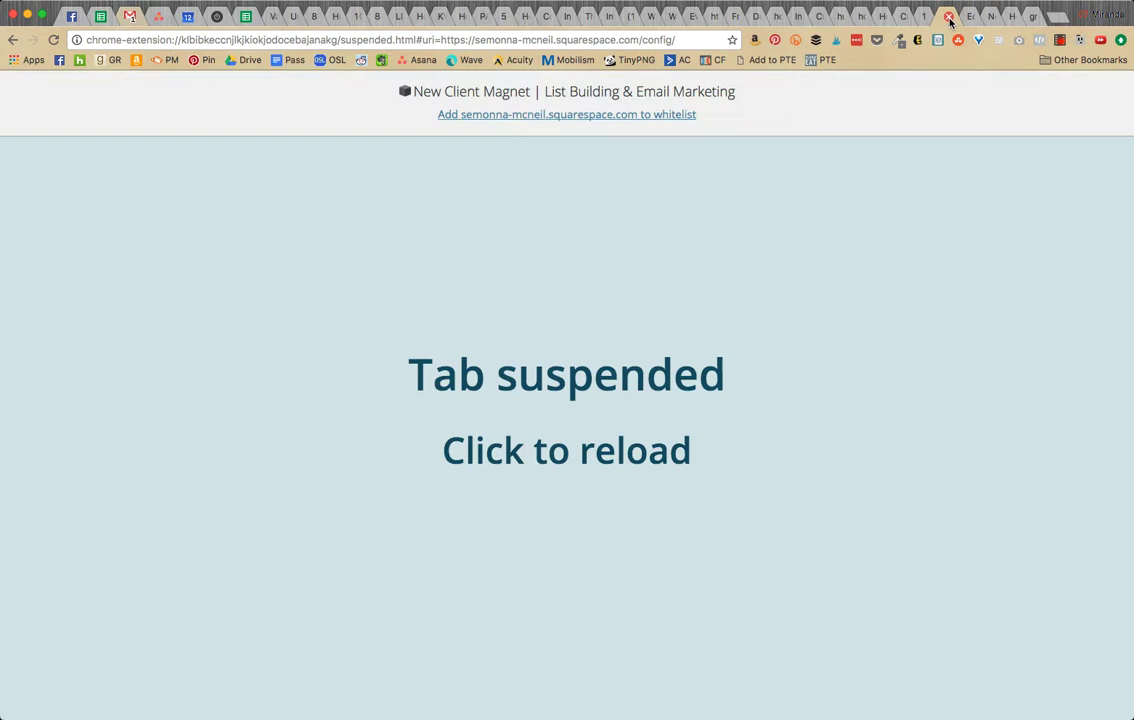
{"action": "left_click", "coordinate": [963, 17]}
{"action": "left_click", "coordinate": [1000, 17]}
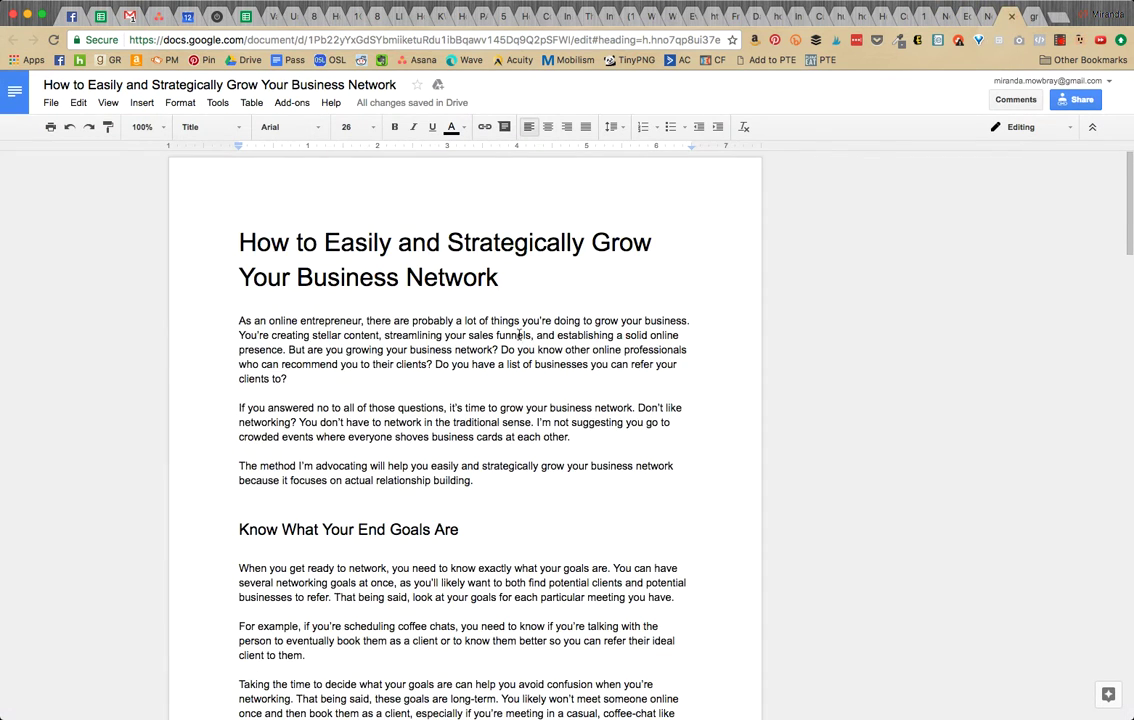
{"action": "scroll", "coordinate": [520, 337], "scroll_direction": "down", "scroll_amount": 1}
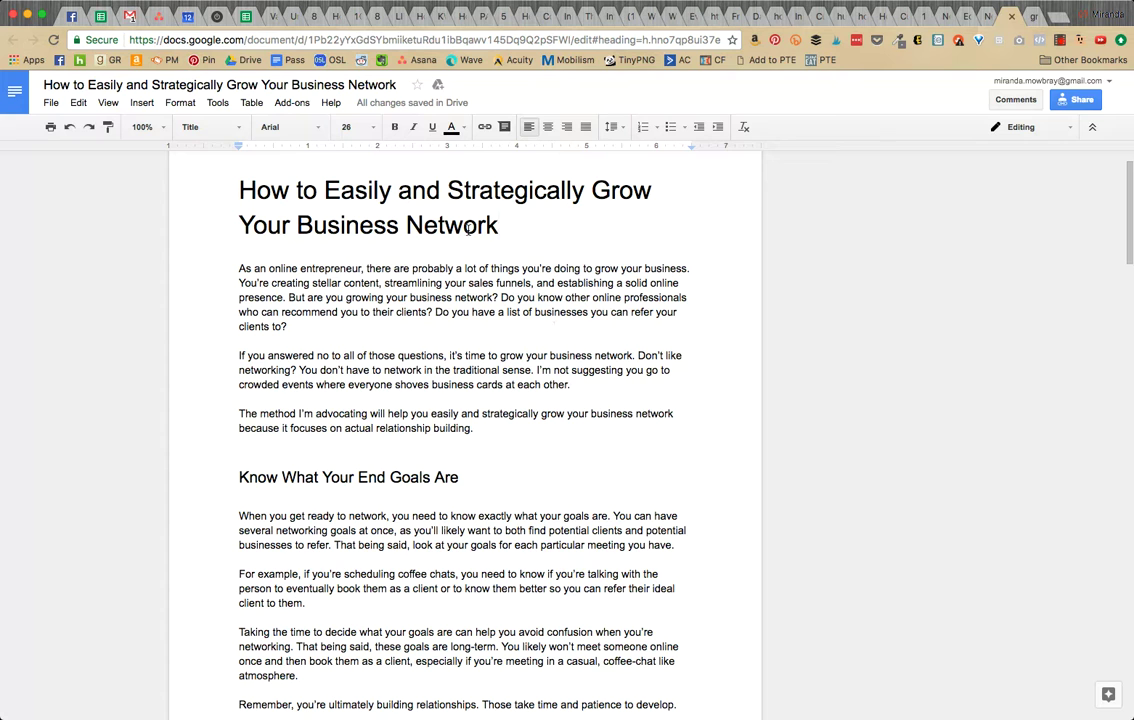
{"action": "left_click_drag", "start_coordinate": [346, 297], "coordinate": [489, 295]}
{"action": "left_click", "coordinate": [506, 339]}
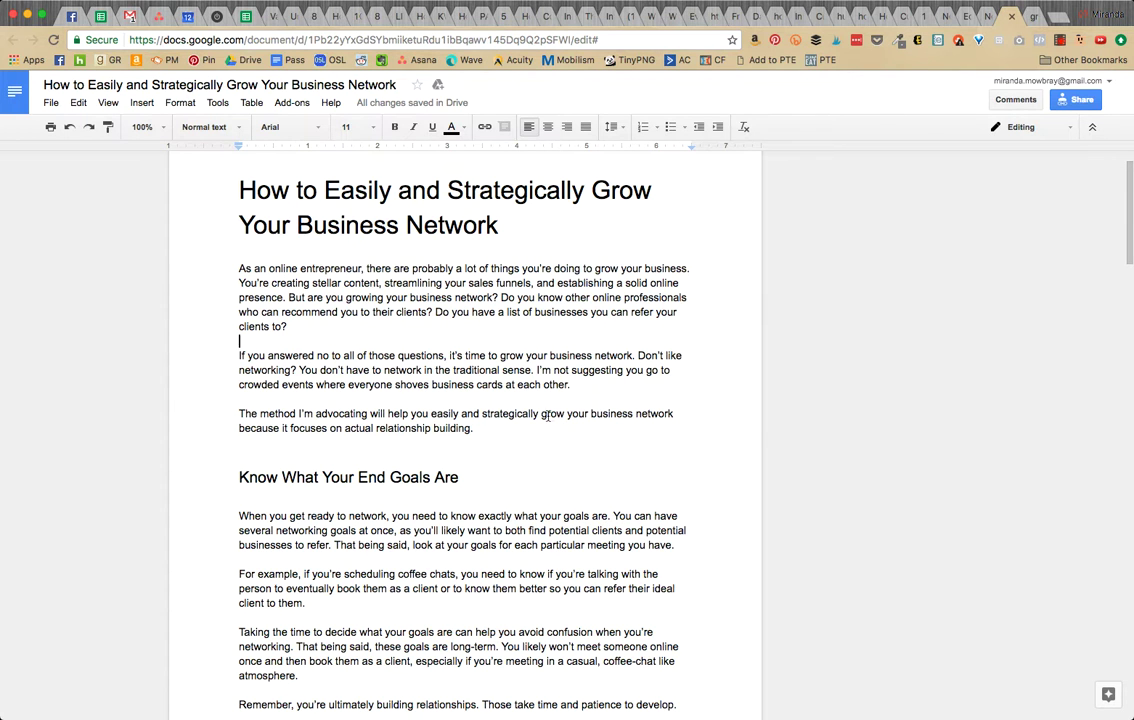
Step: Scroll through the draft highlighting further occurrences of the phrase, including on page 2
{"action": "left_click_drag", "start_coordinate": [543, 416], "coordinate": [664, 414]}
{"action": "scroll", "coordinate": [656, 418], "scroll_direction": "down", "scroll_amount": 1}
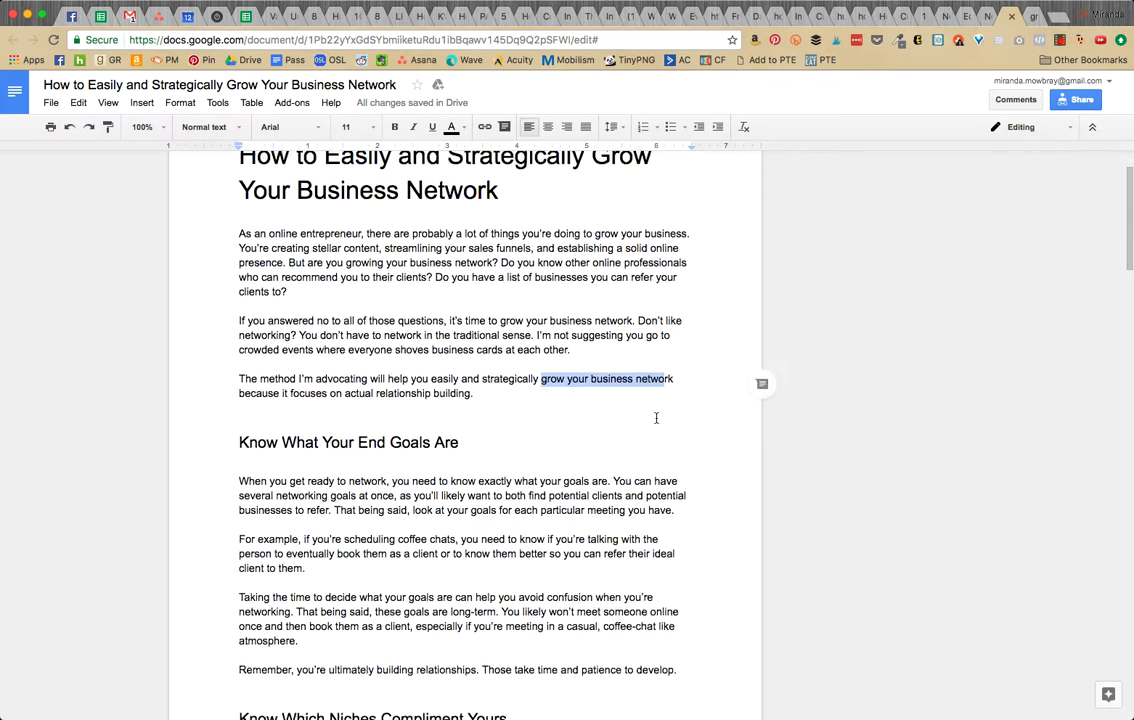
{"action": "scroll", "coordinate": [656, 418], "scroll_direction": "down", "scroll_amount": 3}
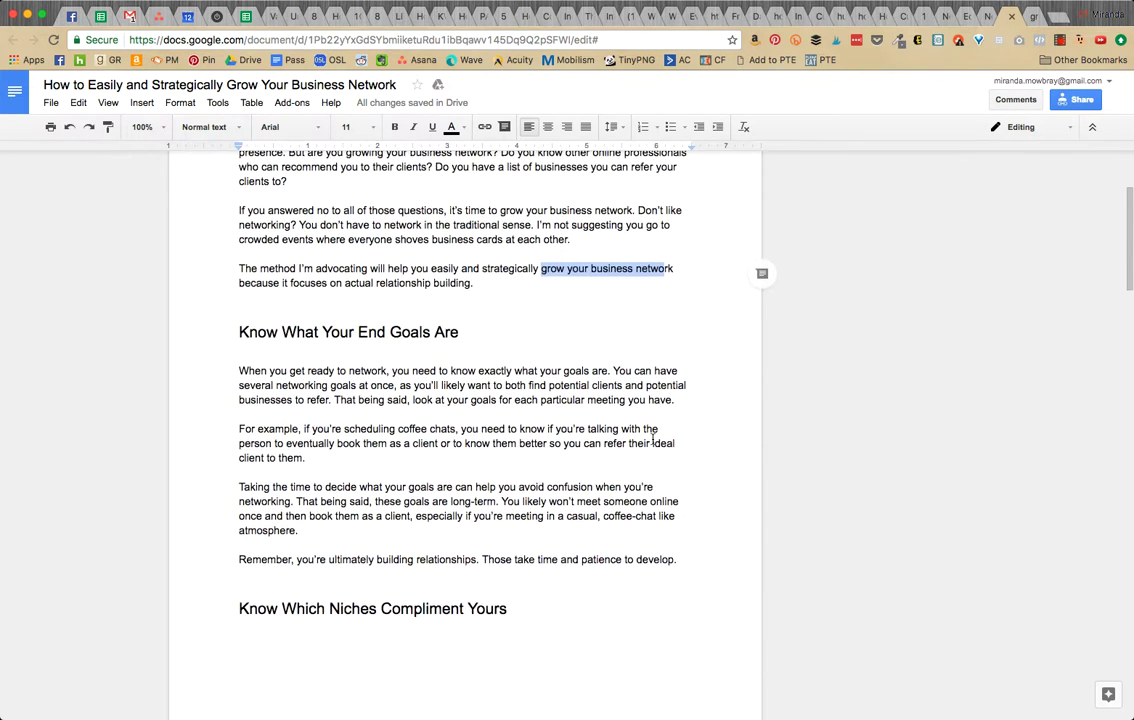
{"action": "scroll", "coordinate": [652, 440], "scroll_direction": "down", "scroll_amount": 9}
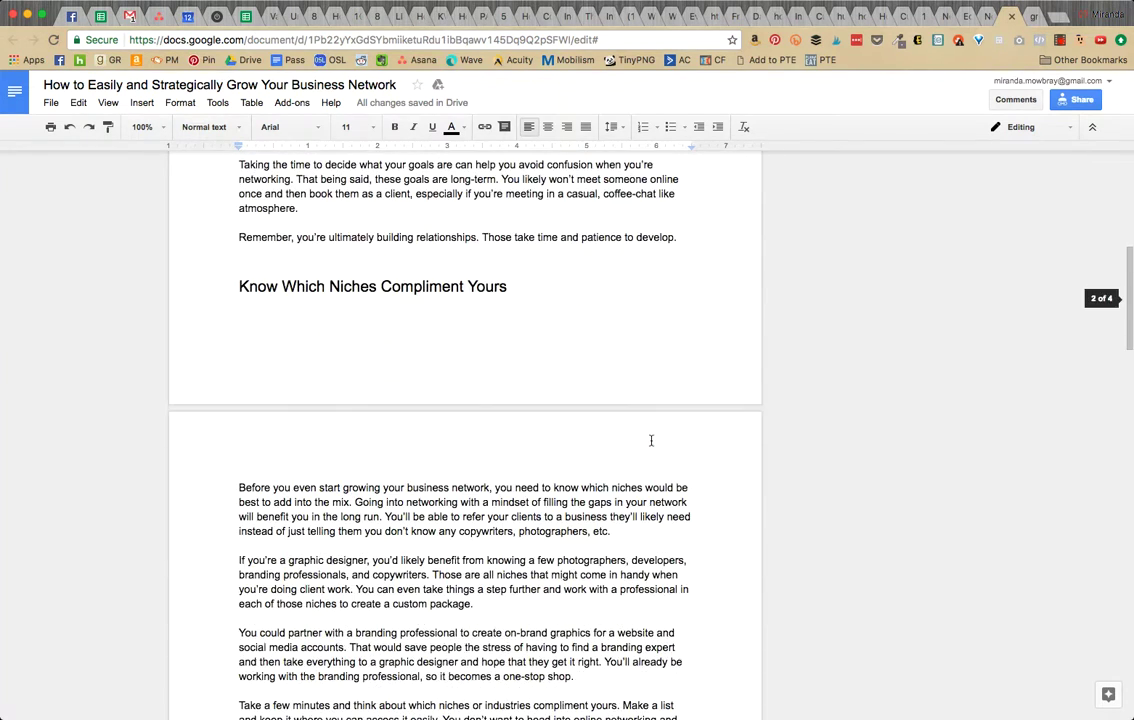
{"action": "left_click_drag", "start_coordinate": [343, 487], "coordinate": [497, 486]}
{"action": "scroll", "coordinate": [553, 503], "scroll_direction": "down", "scroll_amount": 4}
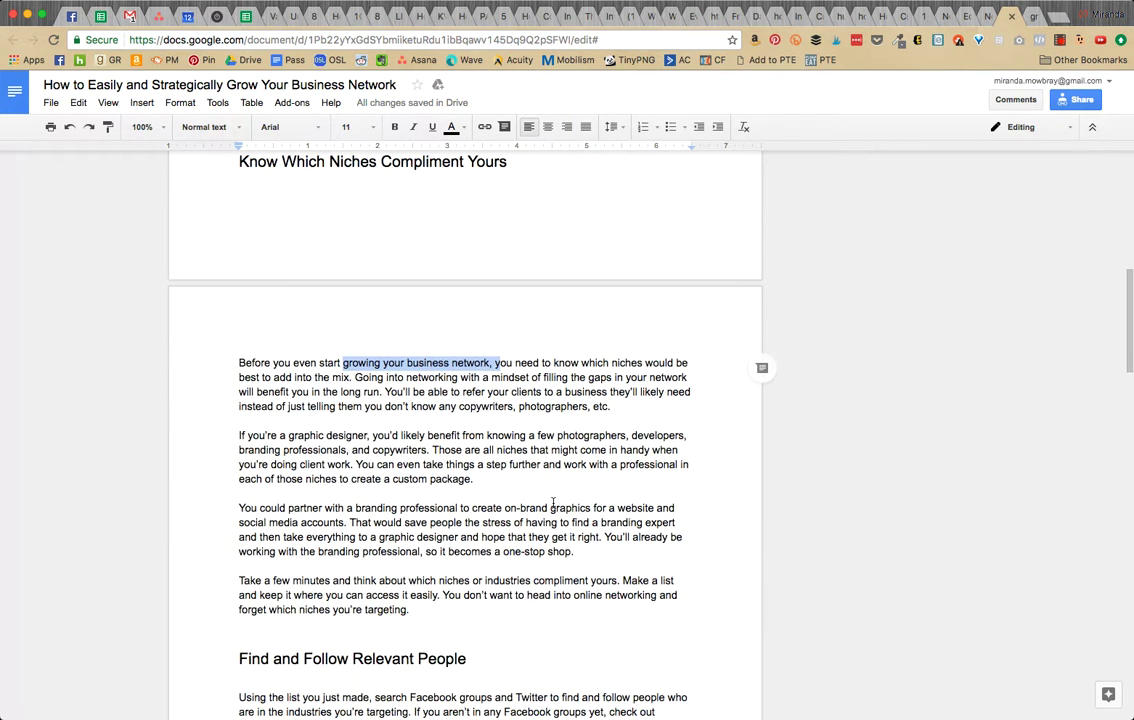
{"action": "scroll", "coordinate": [553, 503], "scroll_direction": "down", "scroll_amount": 1}
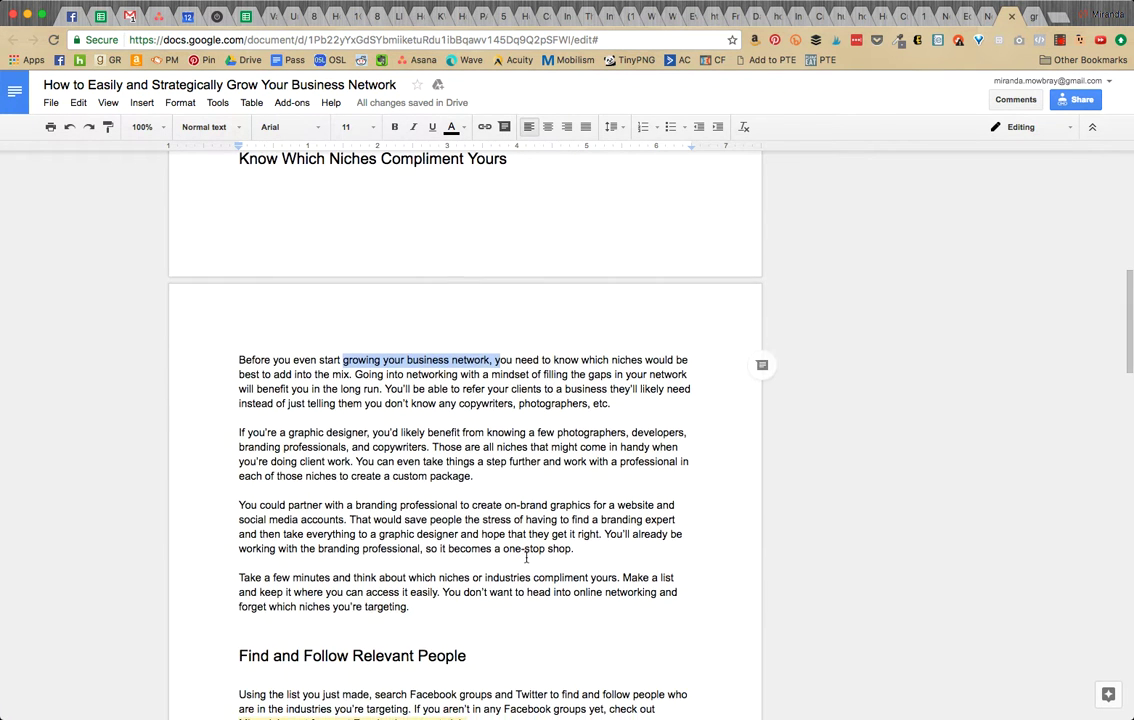
Step: Back in KWFinder, close the Search history panel to show 'grow your business network' at 49/100
{"action": "left_click", "coordinate": [1040, 16]}
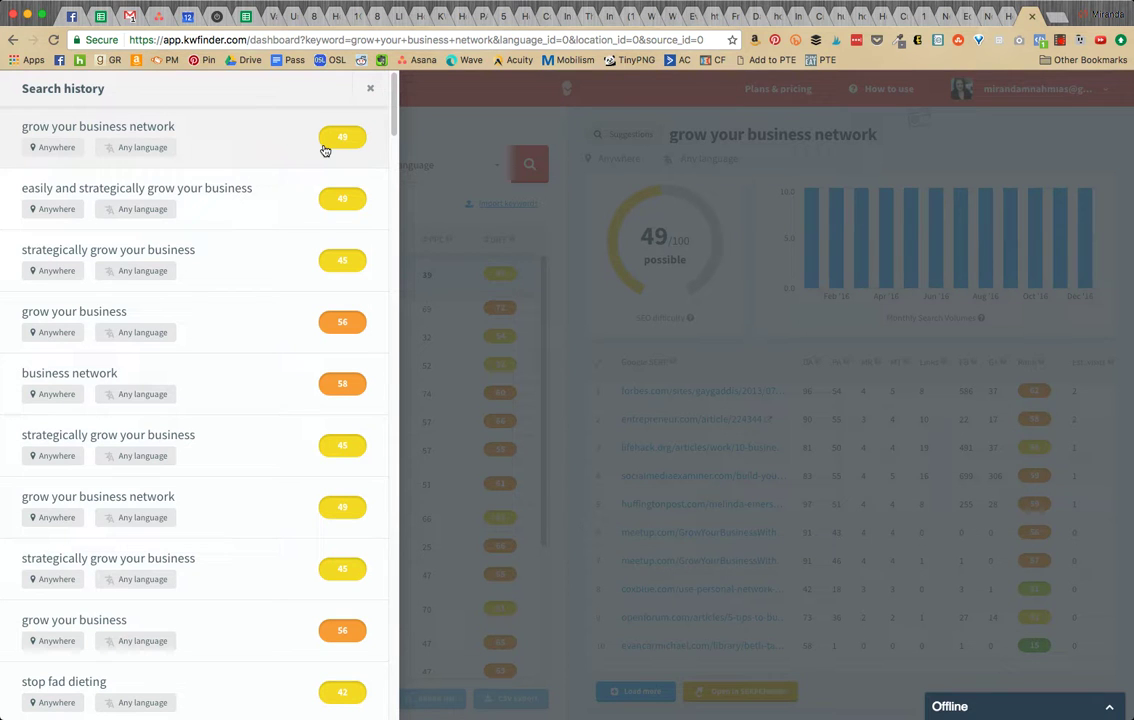
{"action": "left_click_drag", "start_coordinate": [197, 134], "coordinate": [210, 130]}
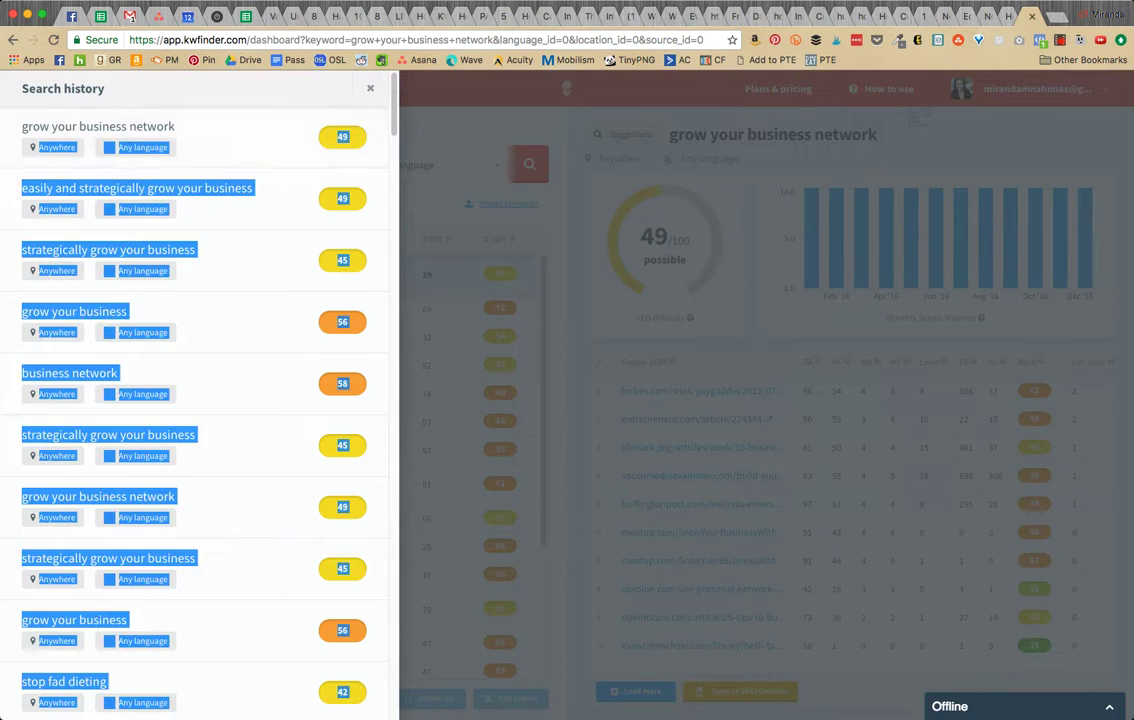
{"action": "left_click", "coordinate": [210, 130]}
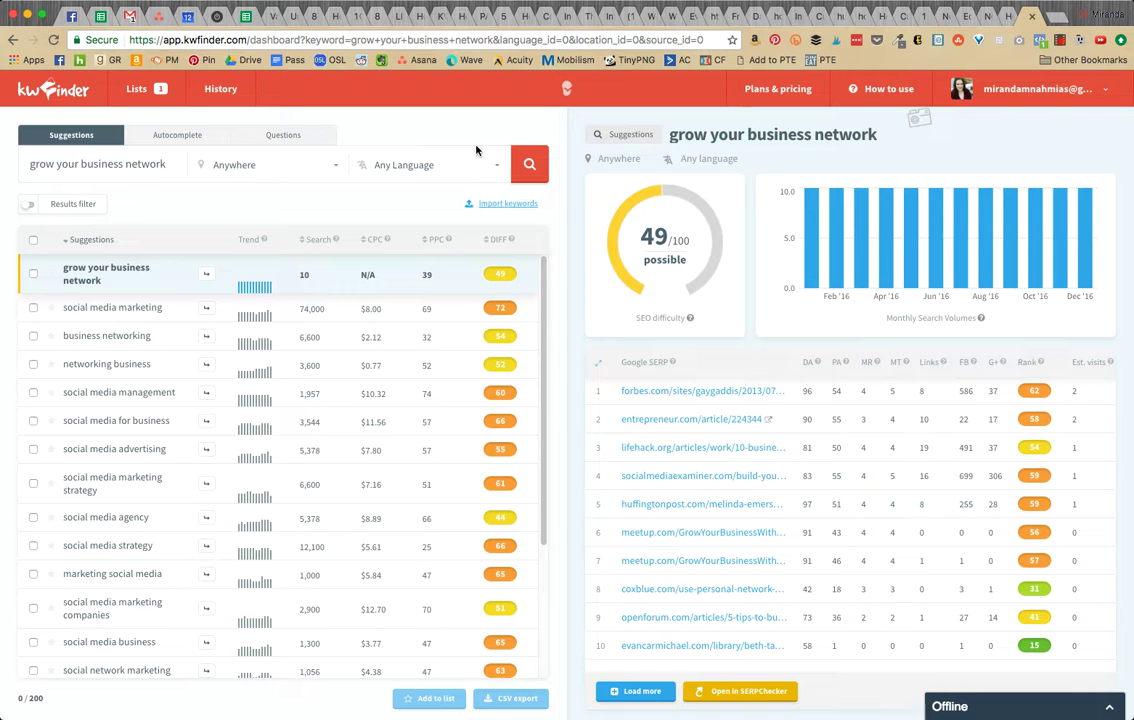
{"action": "left_click", "coordinate": [1003, 16]}
{"action": "scroll", "coordinate": [504, 332], "scroll_direction": "up", "scroll_amount": 15}
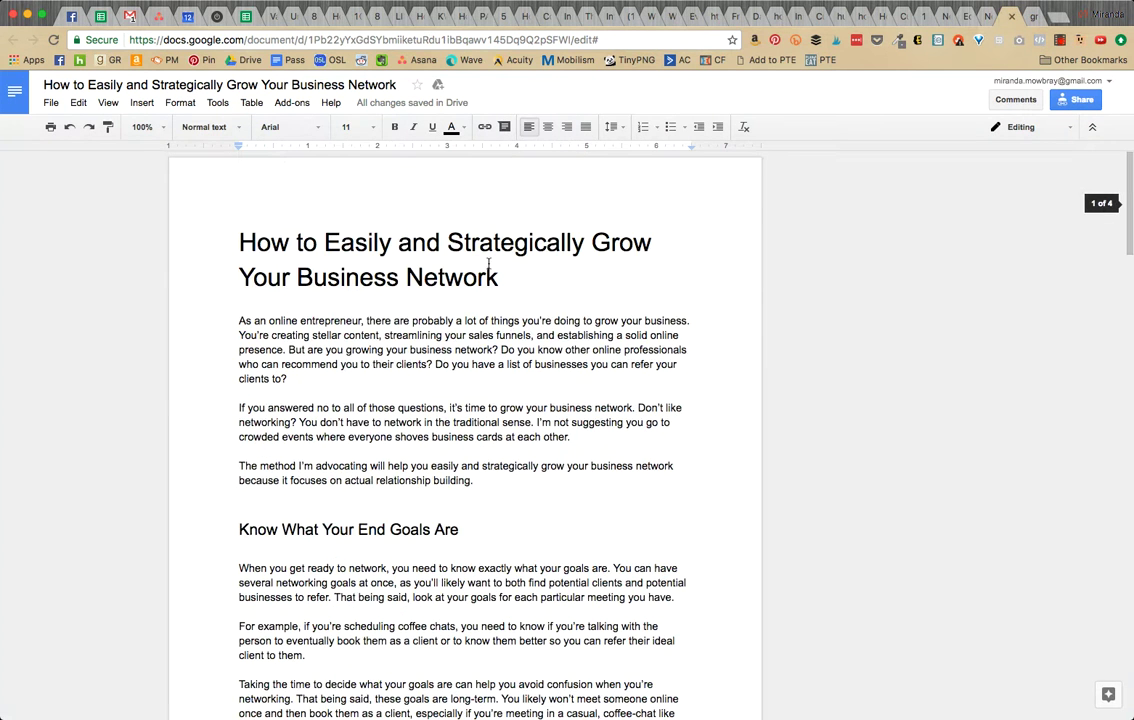
{"action": "left_click_drag", "start_coordinate": [498, 279], "coordinate": [217, 206]}
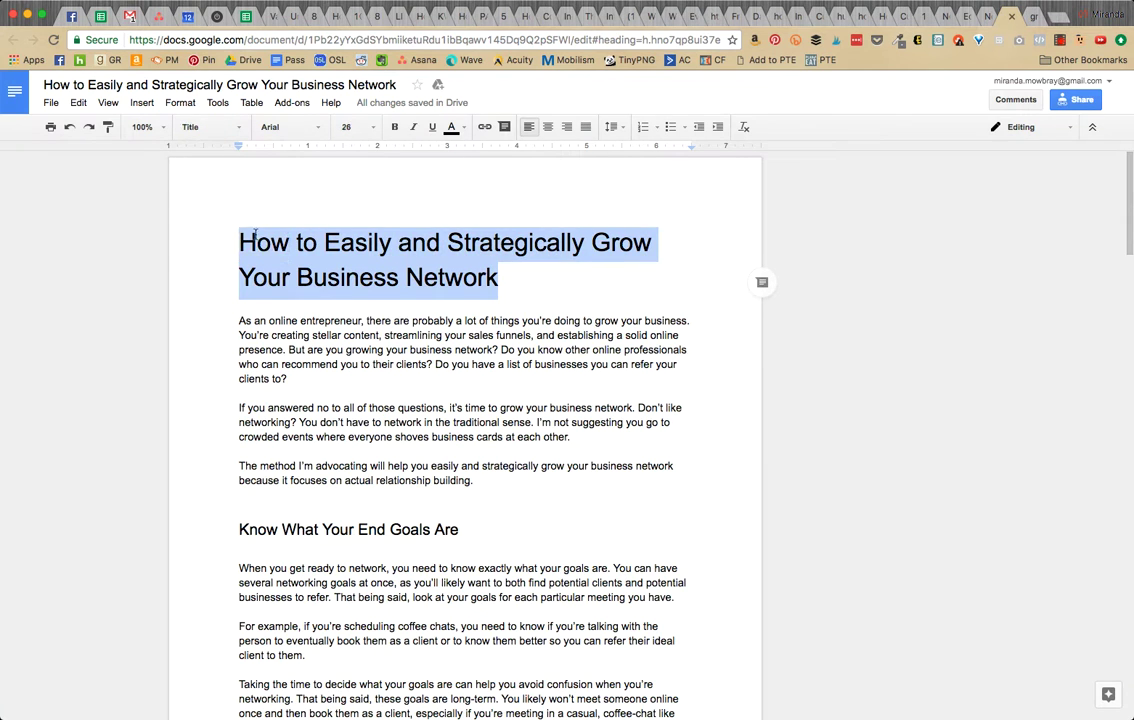
{"action": "left_click", "coordinate": [1042, 18]}
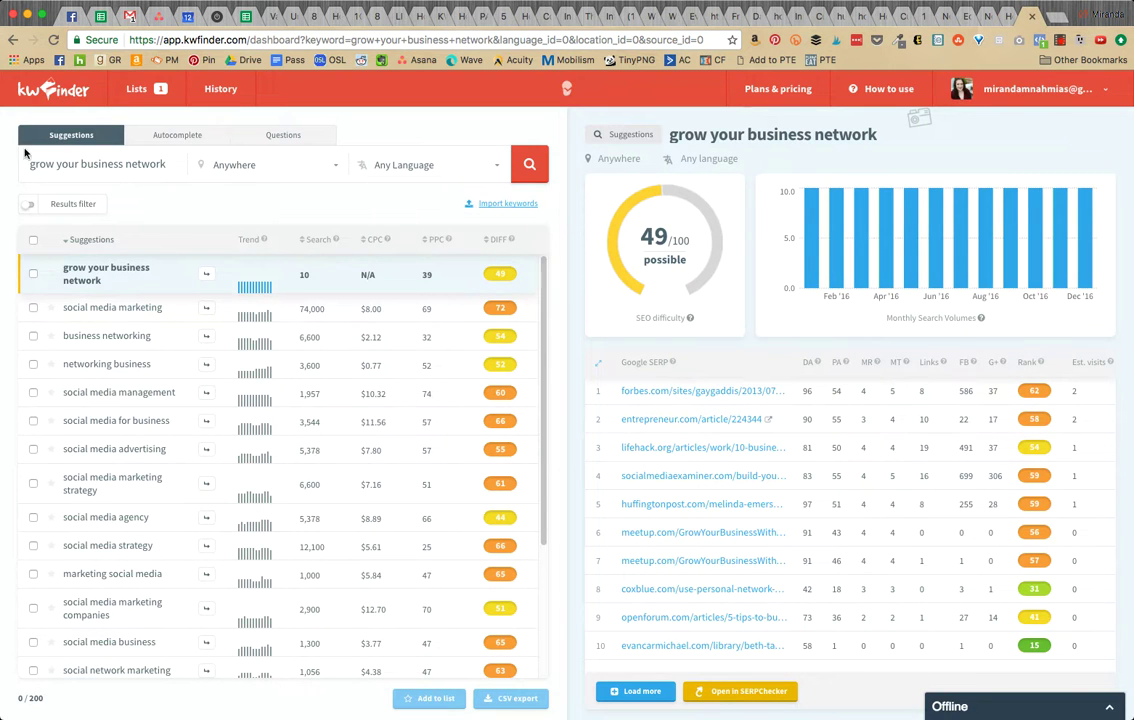
{"action": "left_click", "coordinate": [233, 97]}
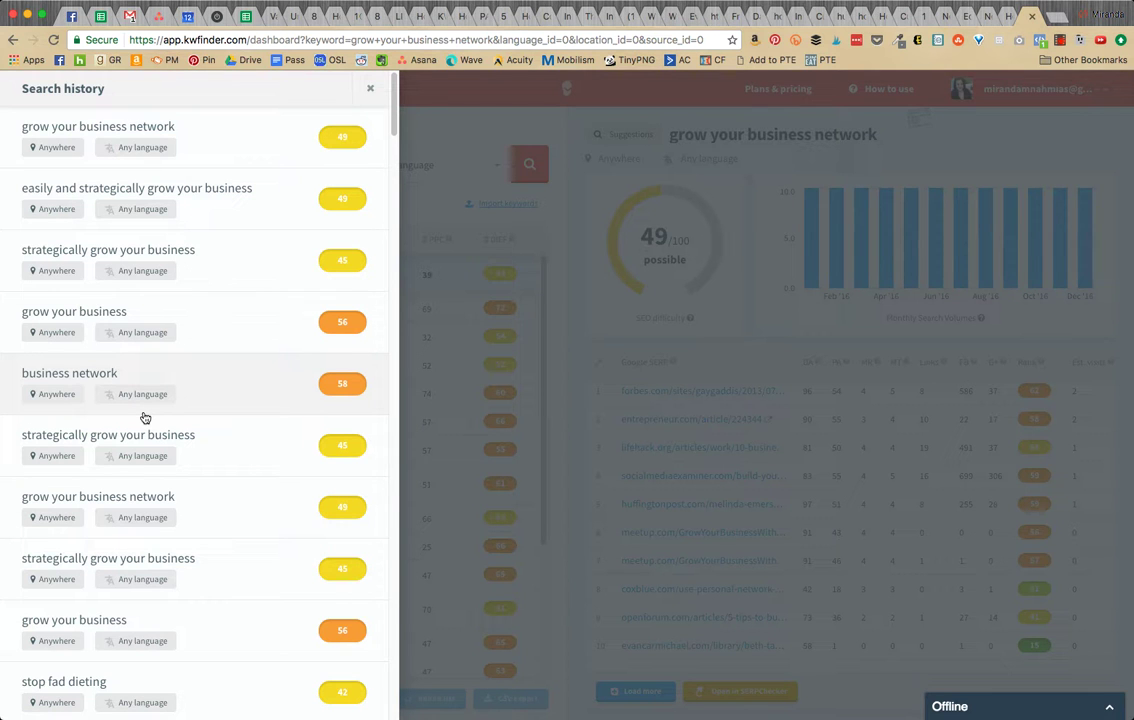
{"action": "left_click", "coordinate": [370, 88]}
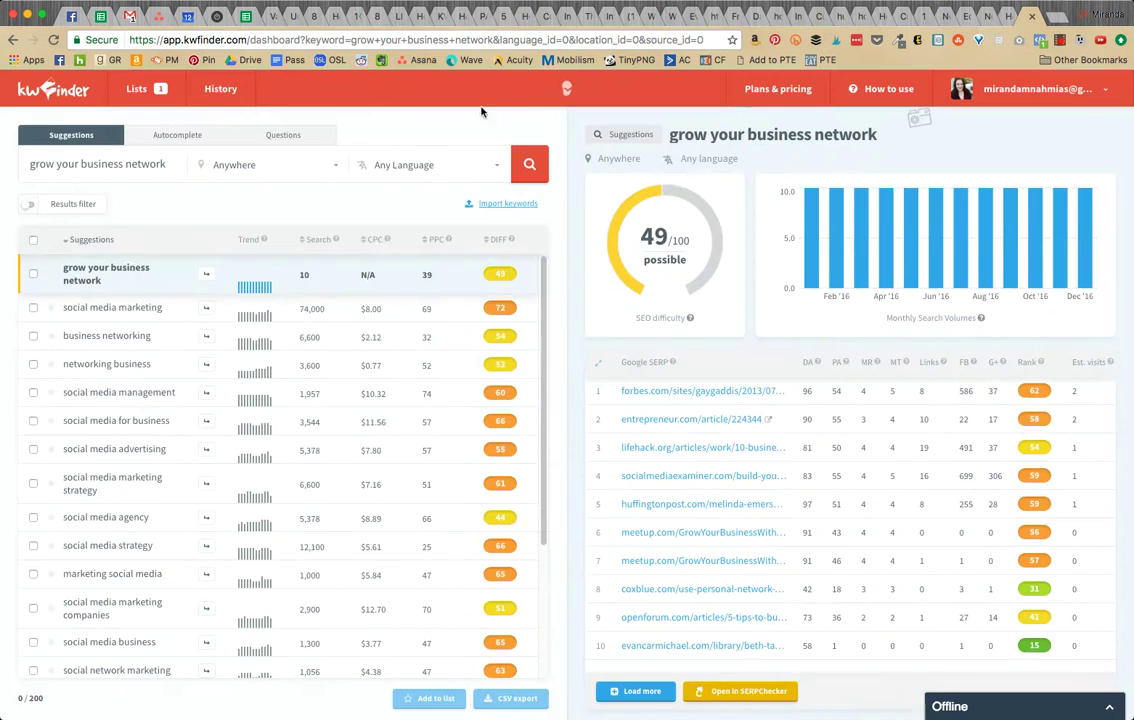